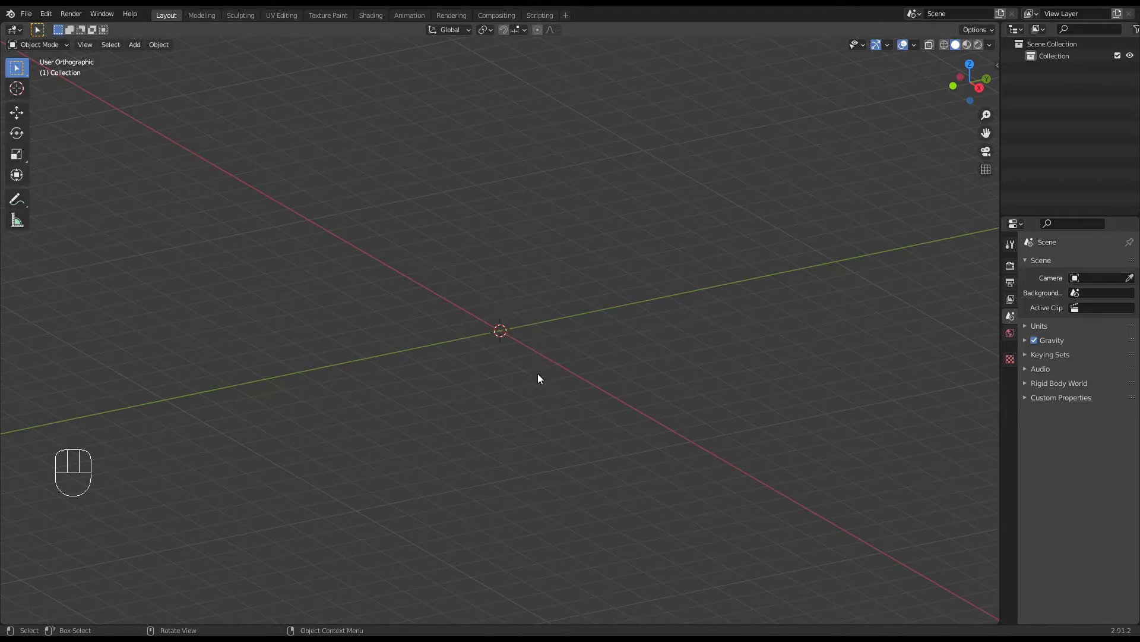
- Add a cube and a UV sphere at the origin
middle_click_drag(538, 374, 524, 374)
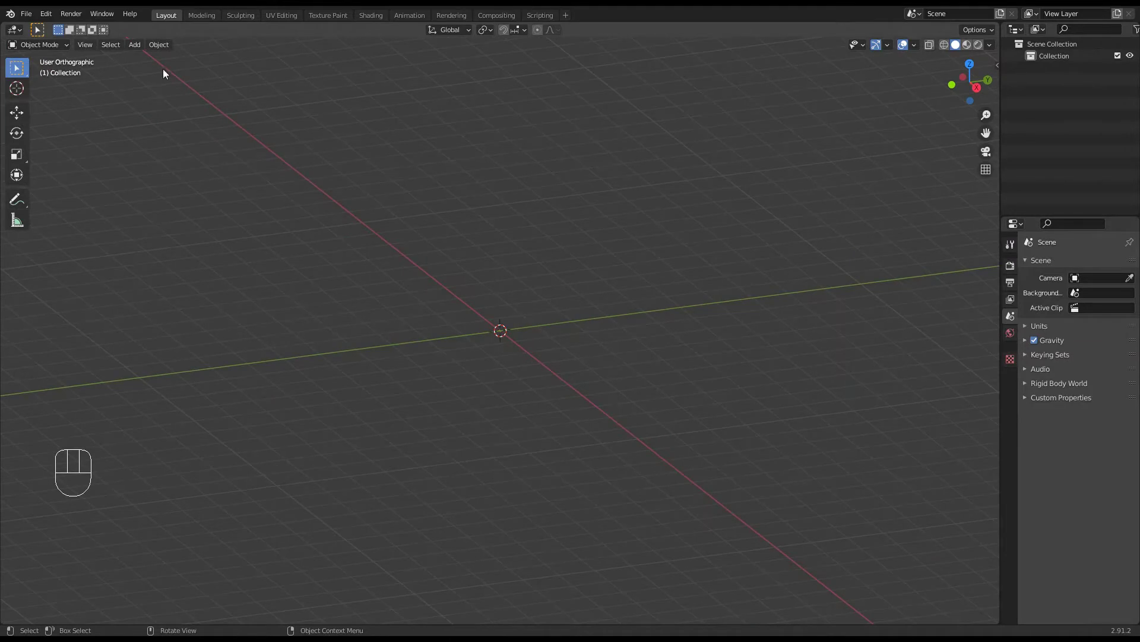
left_click(136, 46)
mouse_move(146, 59)
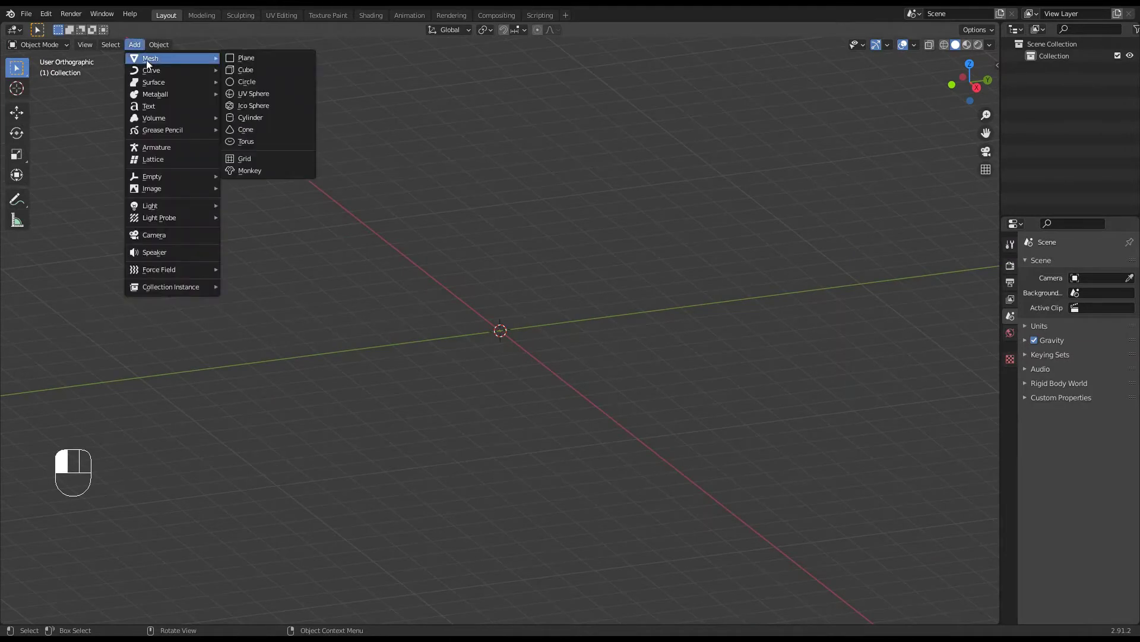
left_click(246, 70)
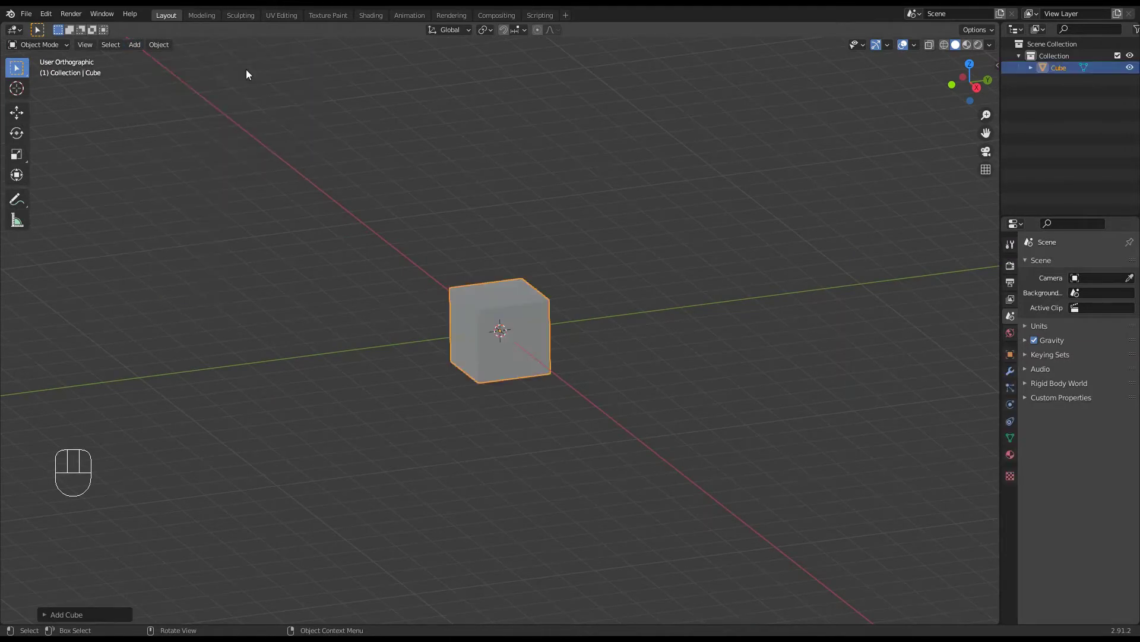
left_click(134, 45)
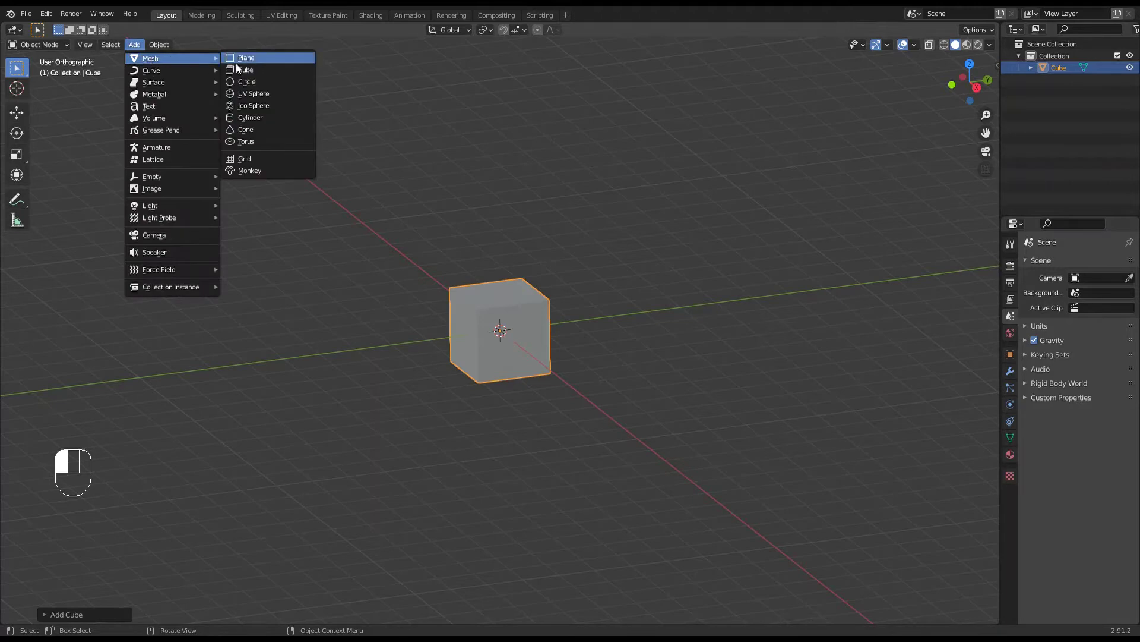
left_click(250, 93)
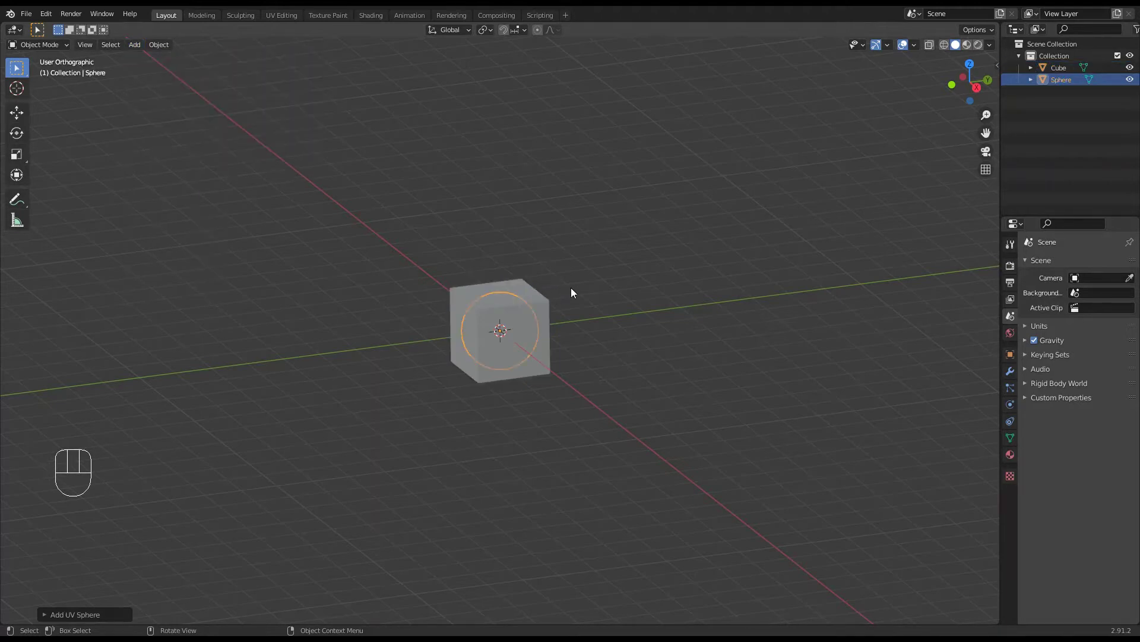
- In back view, move the sphere right along X and shrink it slightly
left_click(988, 80)
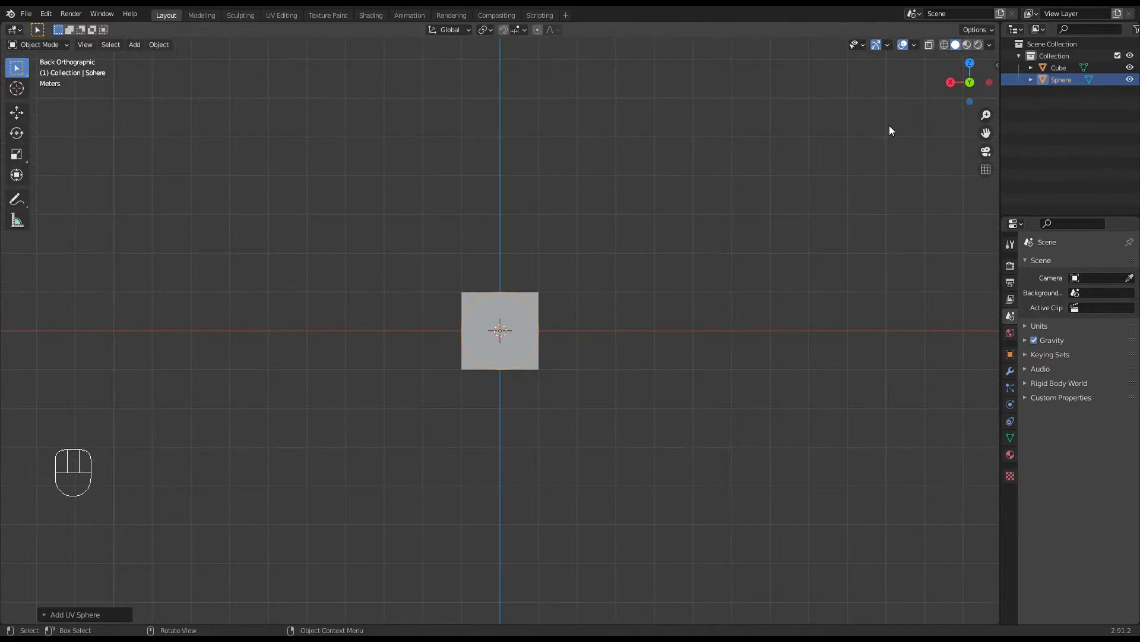
scroll(633, 329, "up", 3)
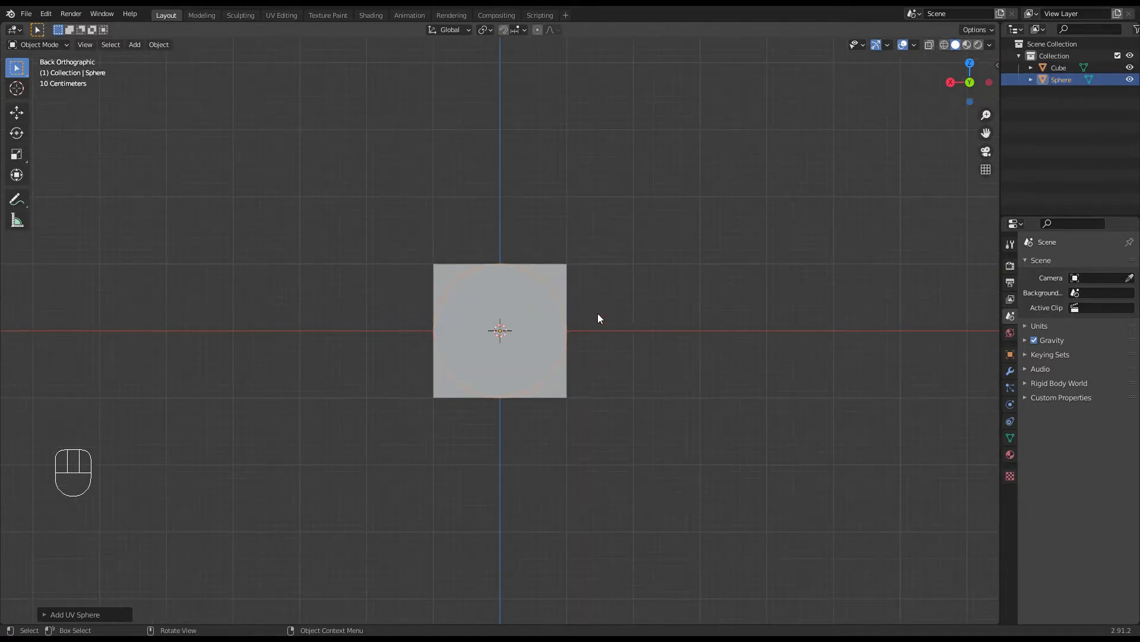
left_click(17, 112)
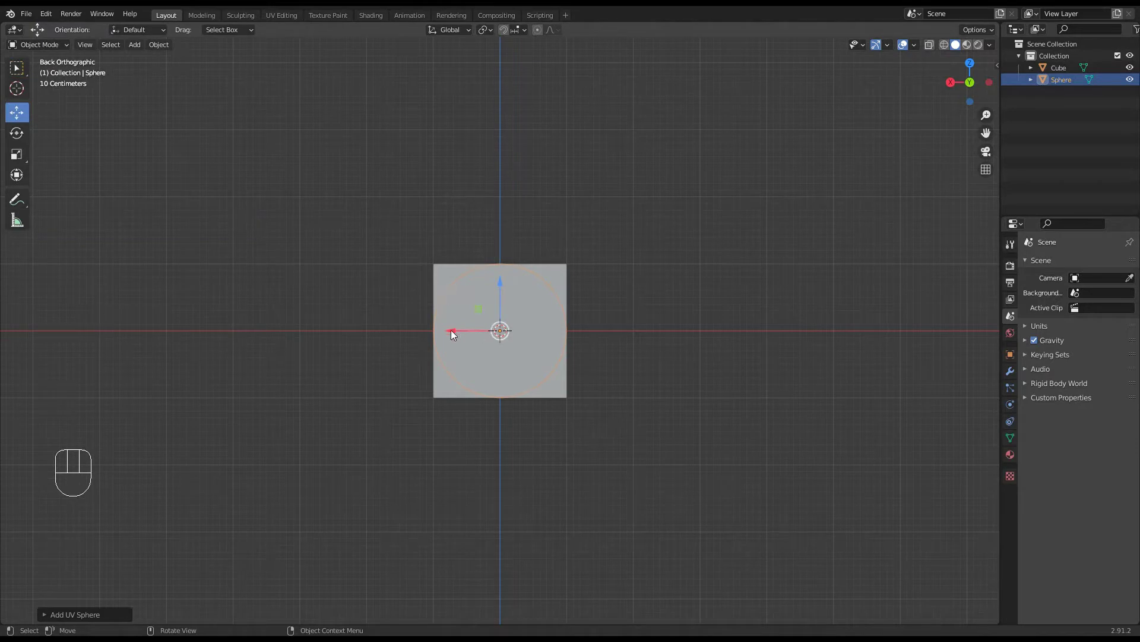
left_click_drag(451, 335, 525, 341)
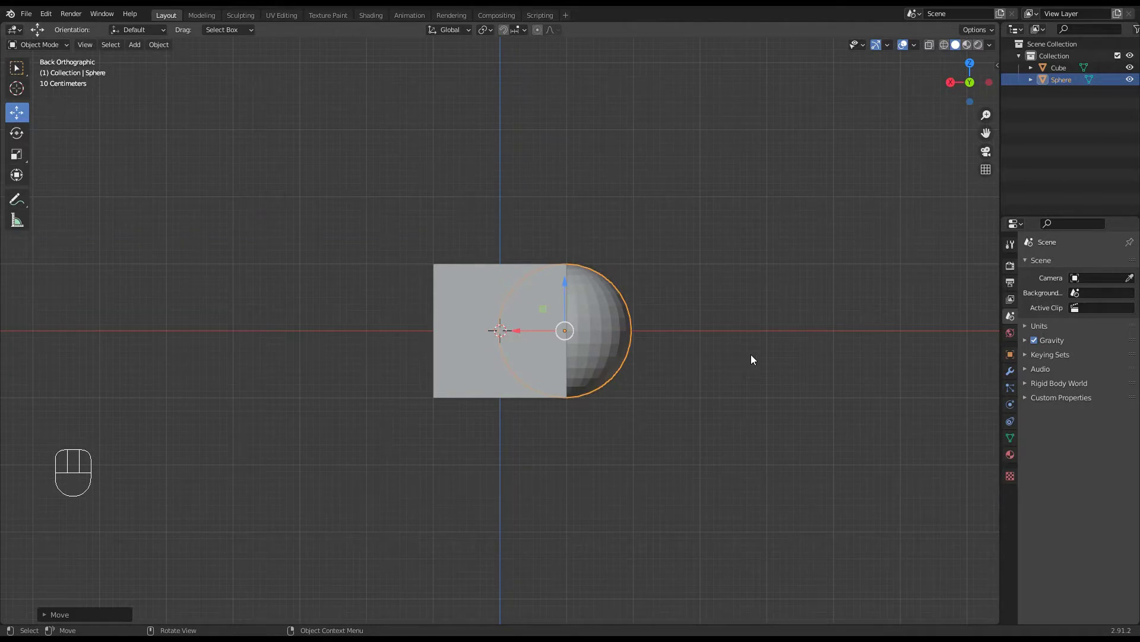
key("s")
left_click(735, 352)
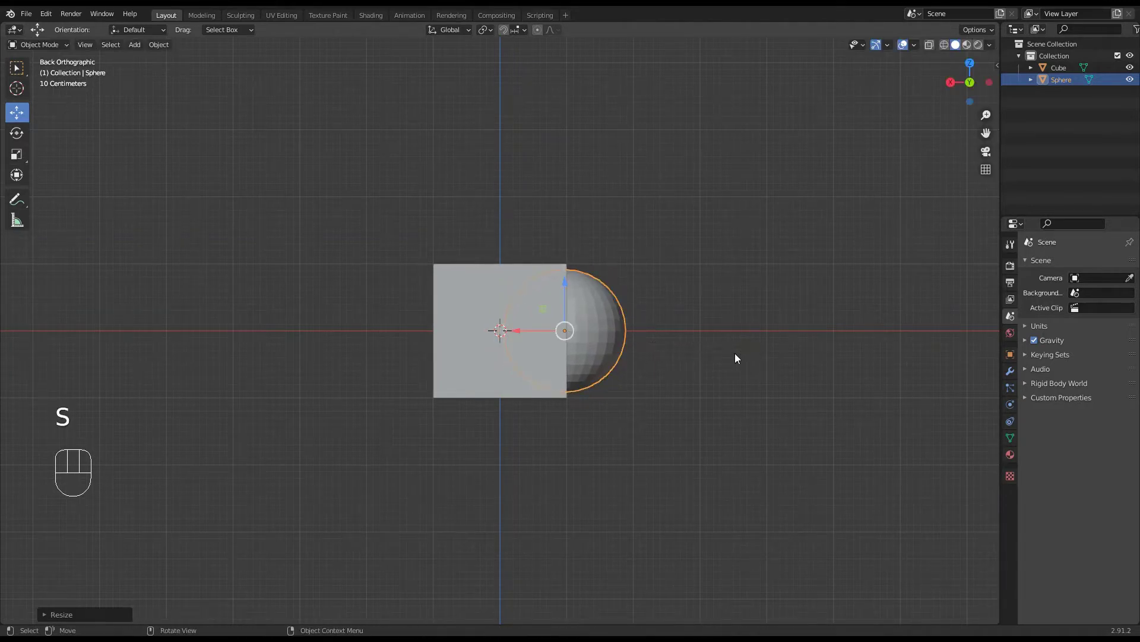
- Duplicate the cube and slide the original Cube about 4 m to the left
left_click(509, 351)
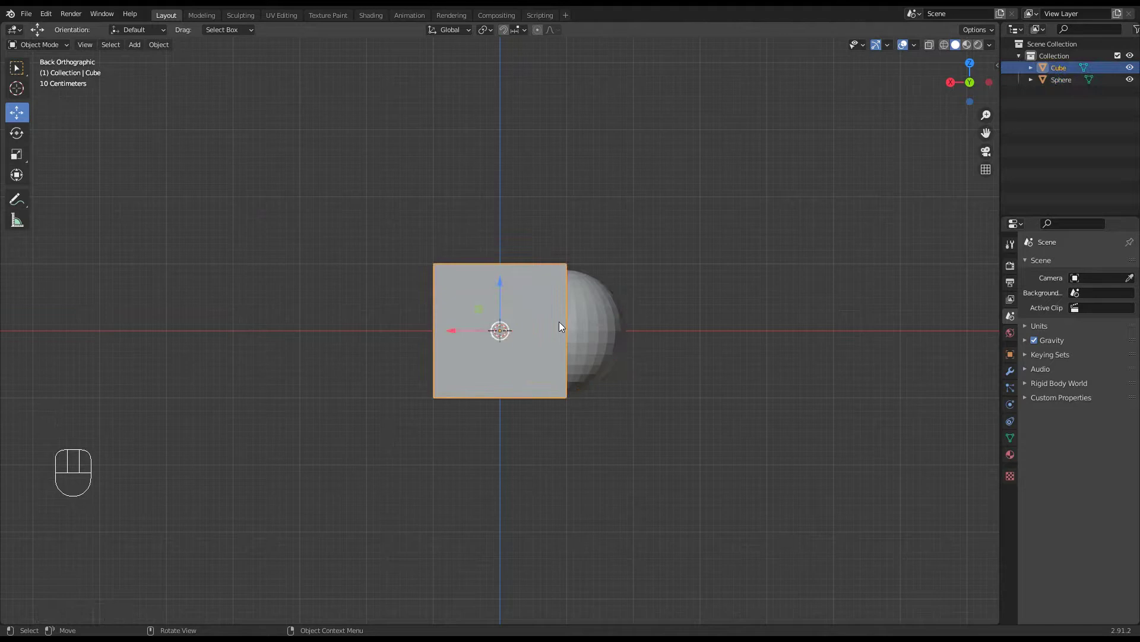
key("shift+d")
right_click(497, 367)
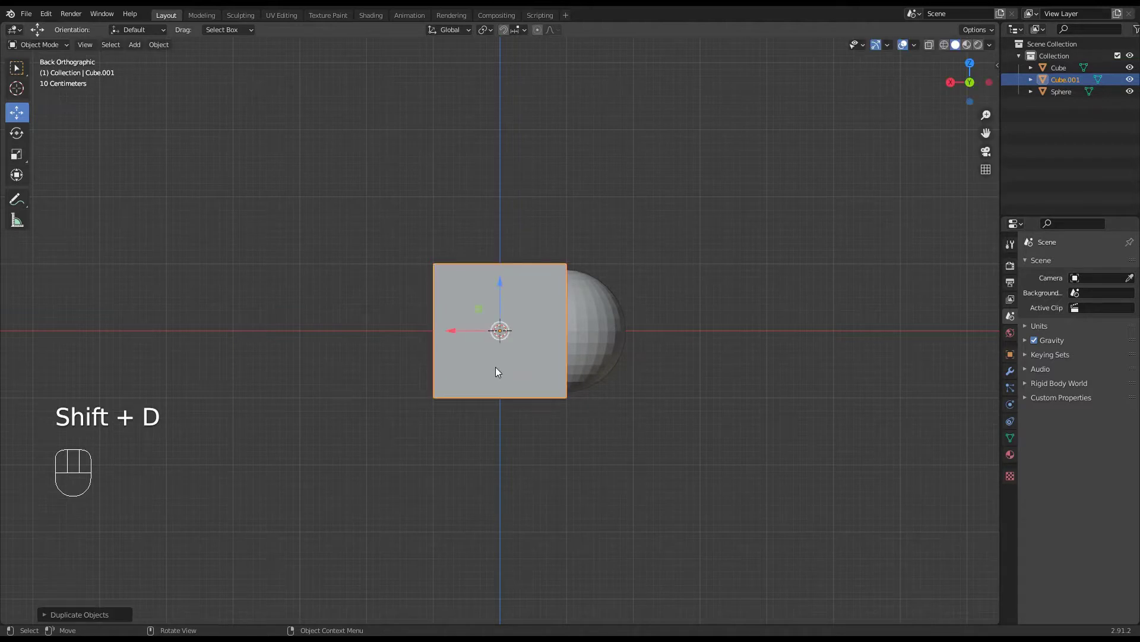
left_click(1056, 68)
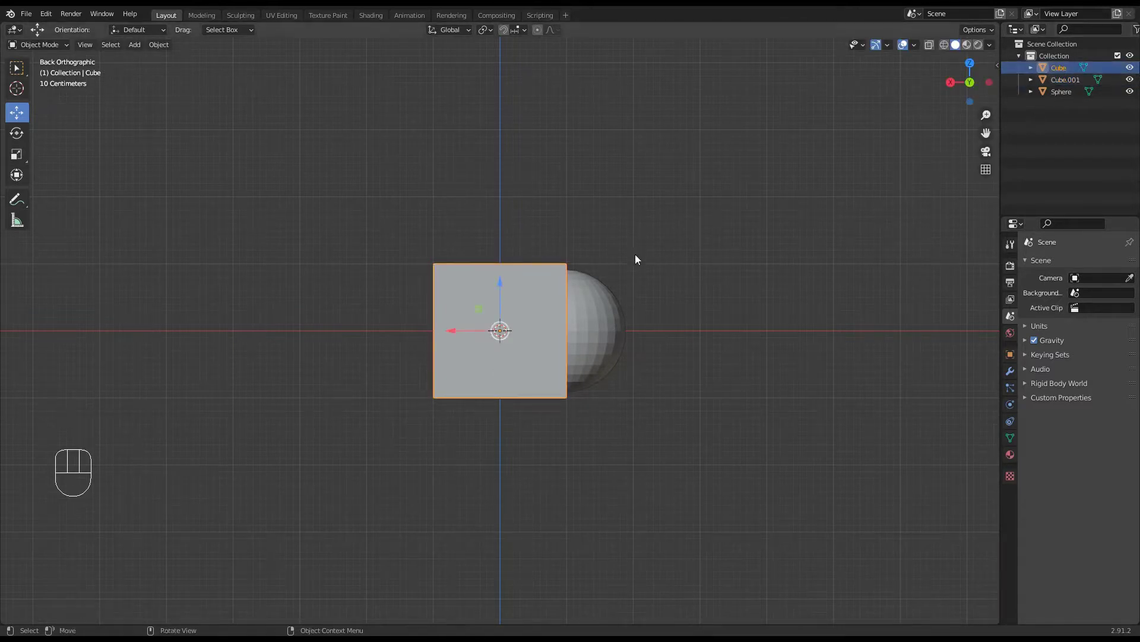
left_click_drag(451, 330, 178, 349)
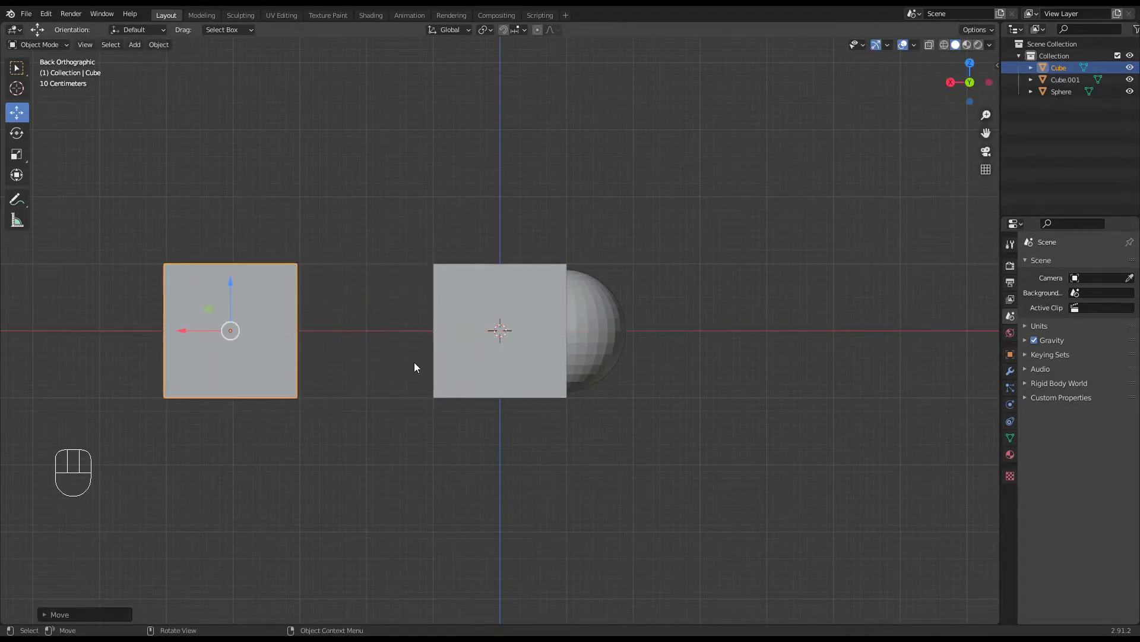
- Add two more copies of Cube.001, placing Cube.002 at about +4 m and Cube.003 at +8 m
left_click(514, 346)
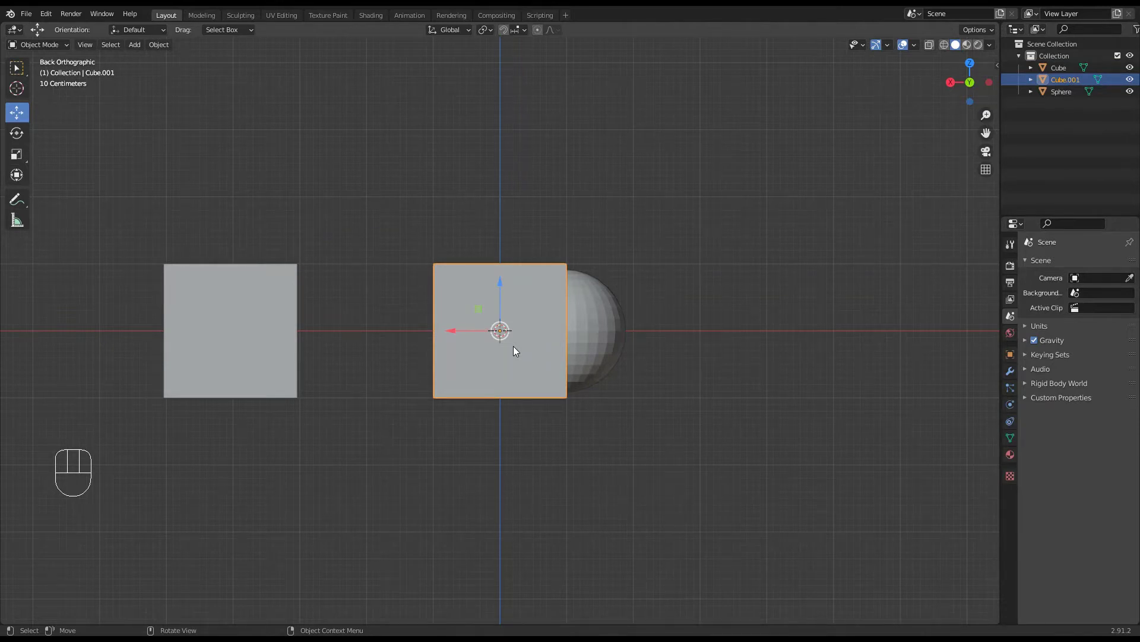
key("shift+d")
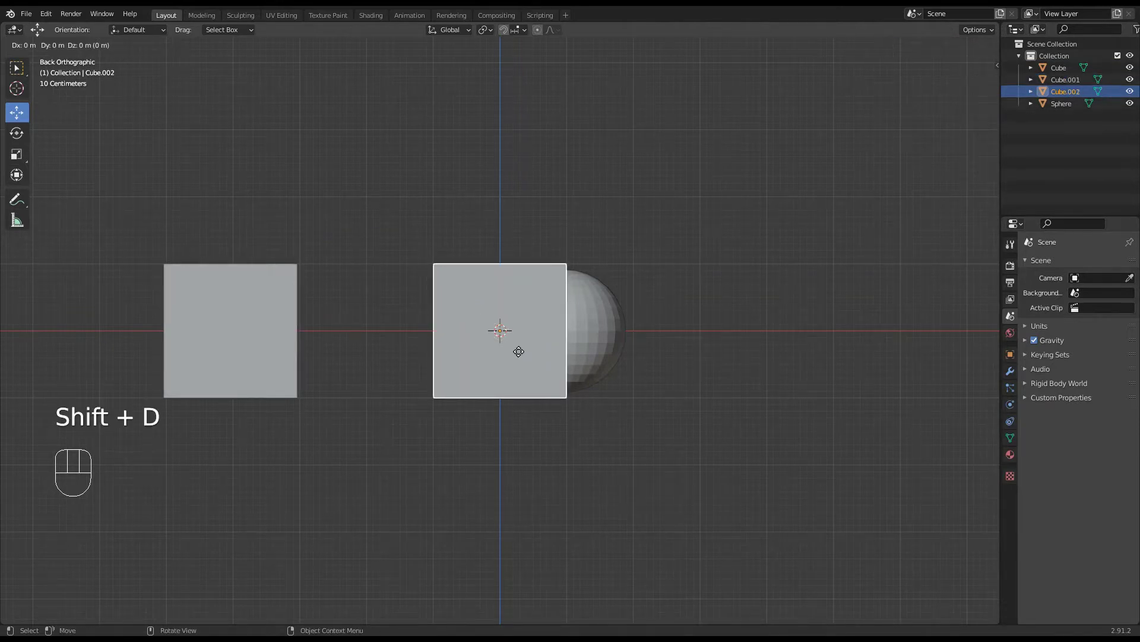
left_click(518, 351)
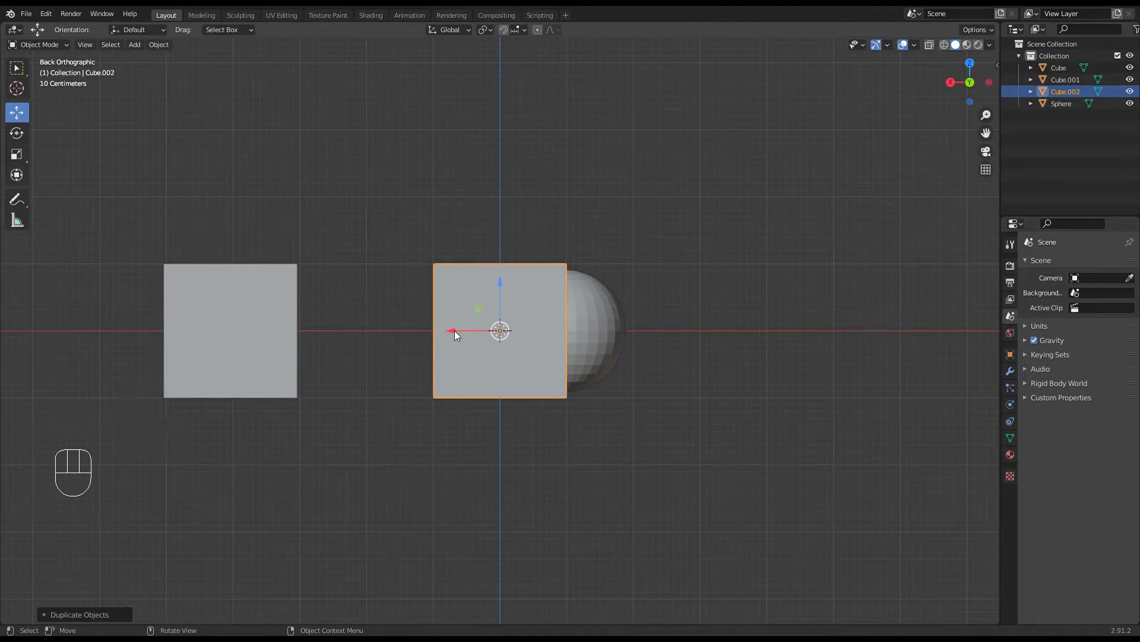
left_click_drag(455, 330, 733, 336)
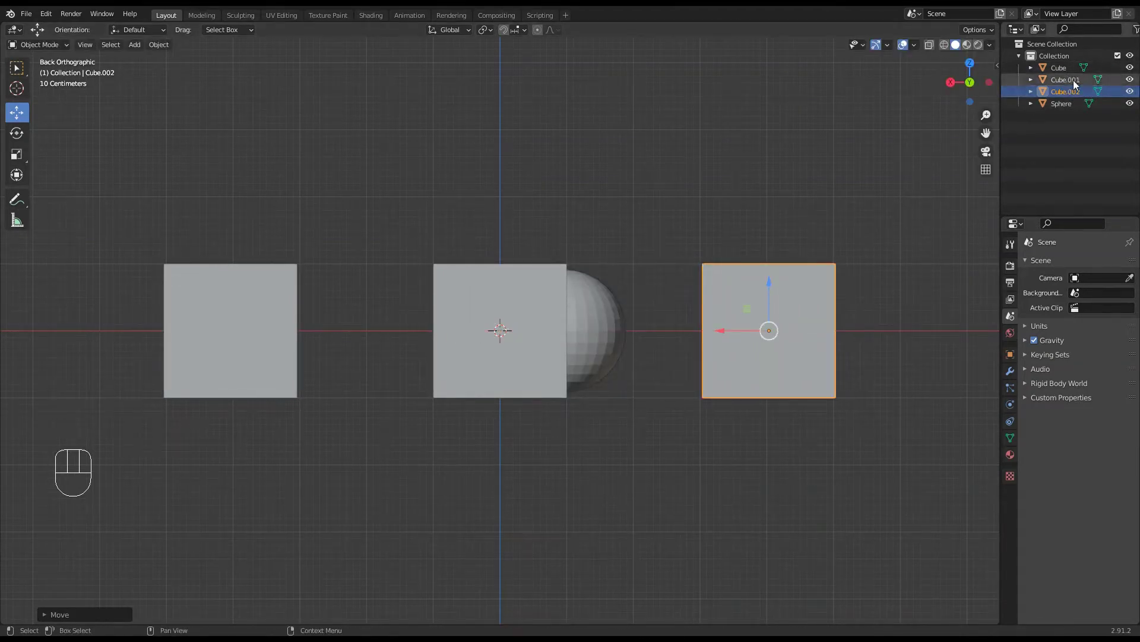
left_click(503, 331)
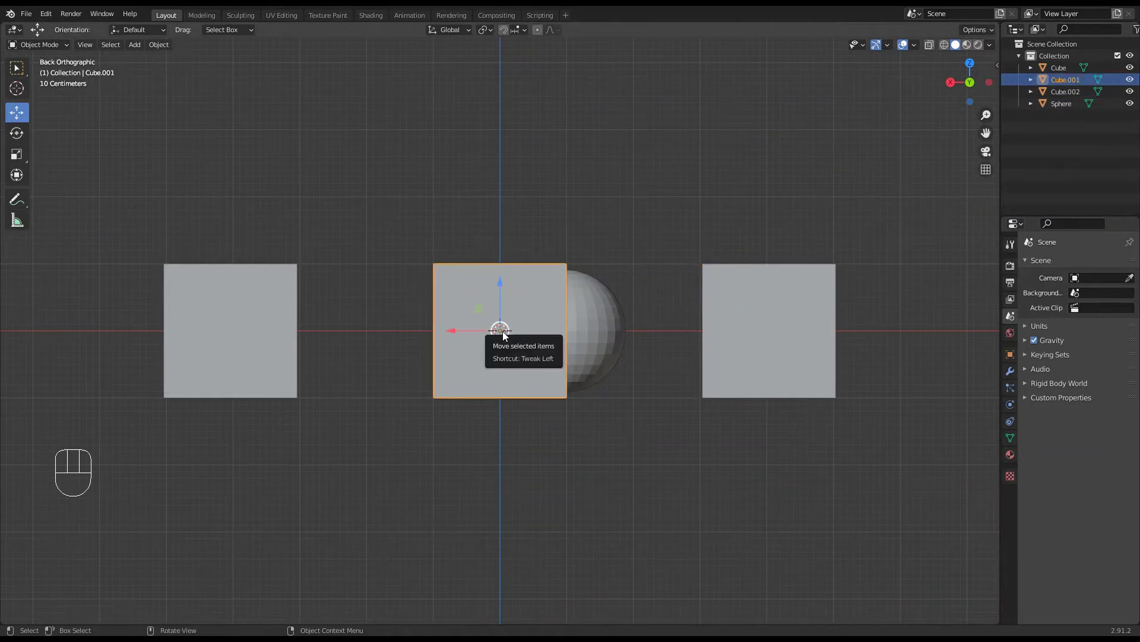
key("shift+d")
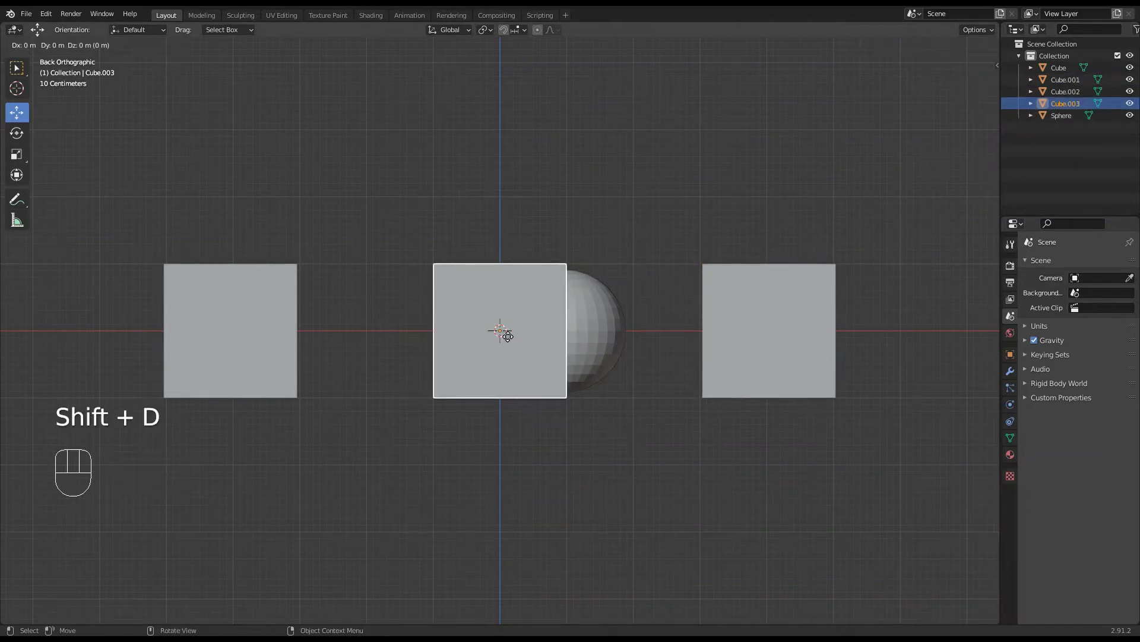
left_click(507, 336)
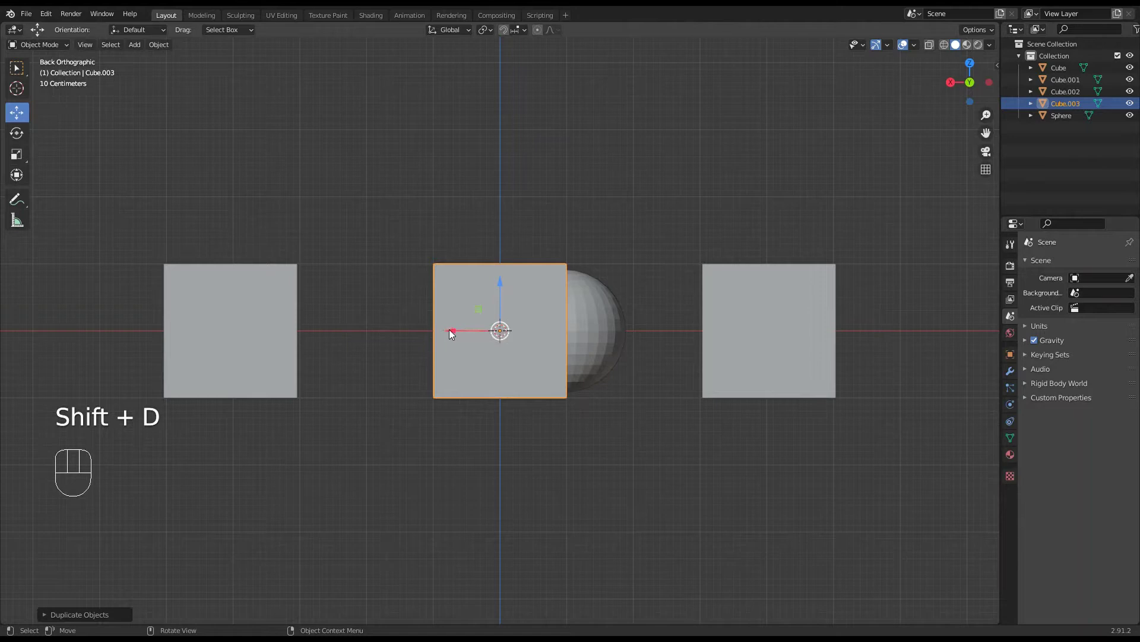
left_click_drag(449, 329, 996, 321)
middle_click_drag(624, 323, 621, 364)
- Slide the sphere left onto the leftmost cube's right side, then select that Cube
left_click(593, 334)
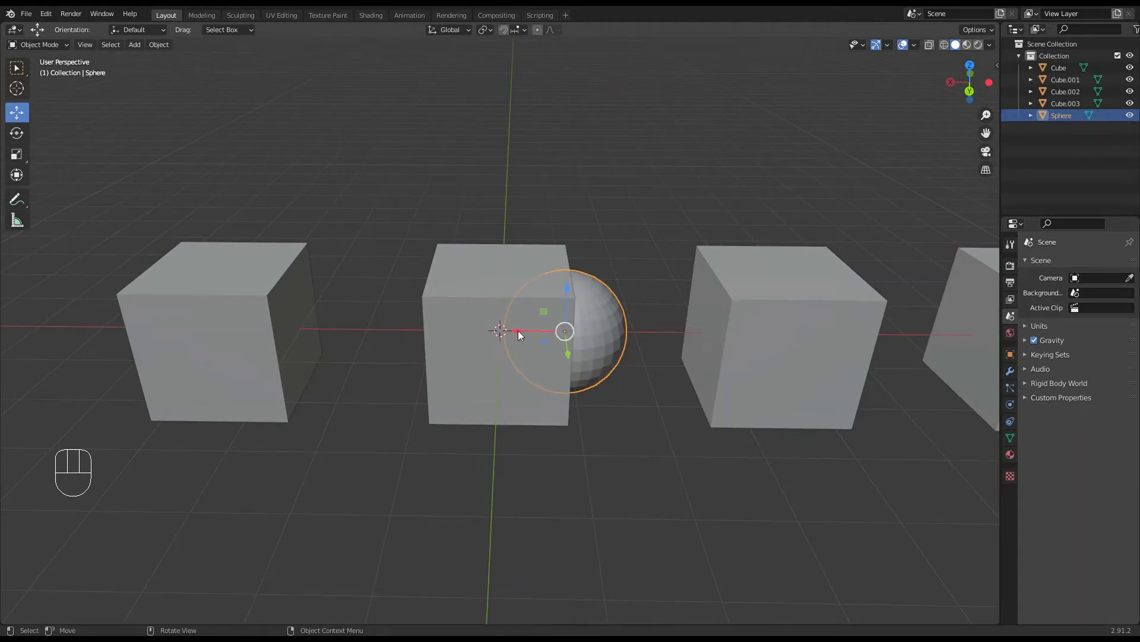
left_click_drag(518, 330, 257, 346)
mouse_move(410, 366)
middle_mouse_down()
mouse_move(409, 385)
mouse_move(419, 354)
middle_mouse_up()
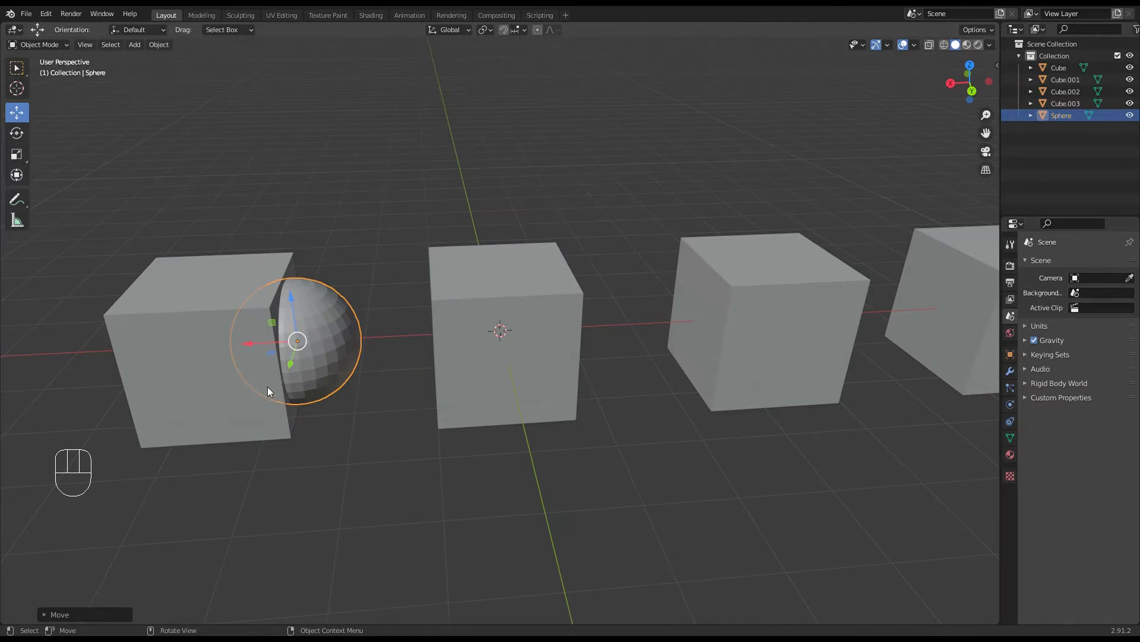
left_click(185, 295)
left_click(332, 336)
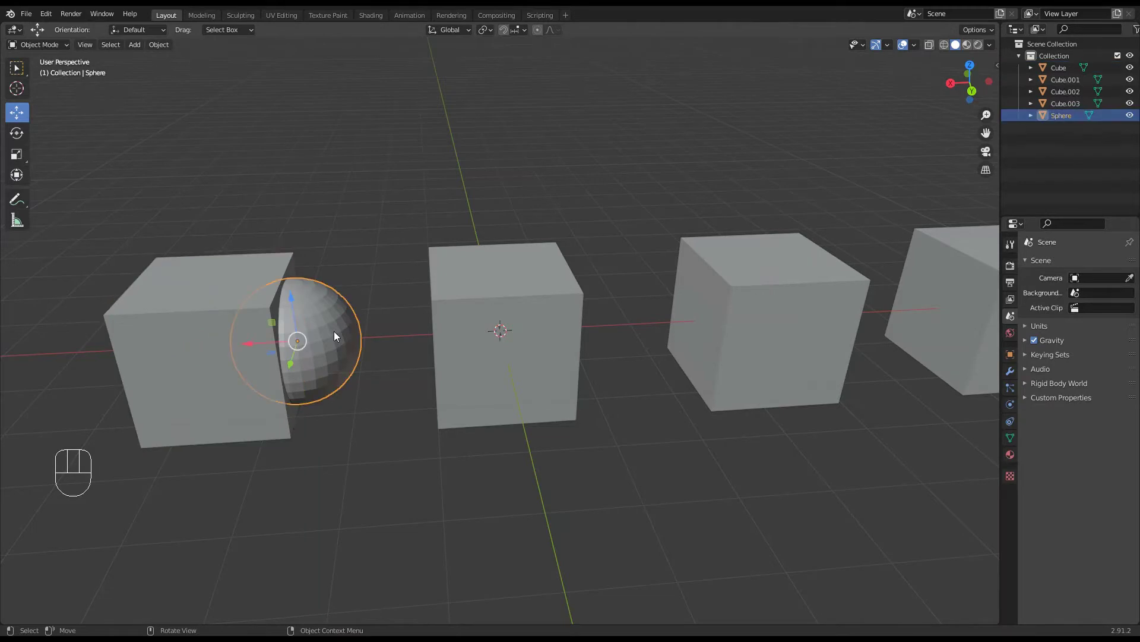
left_click(184, 301)
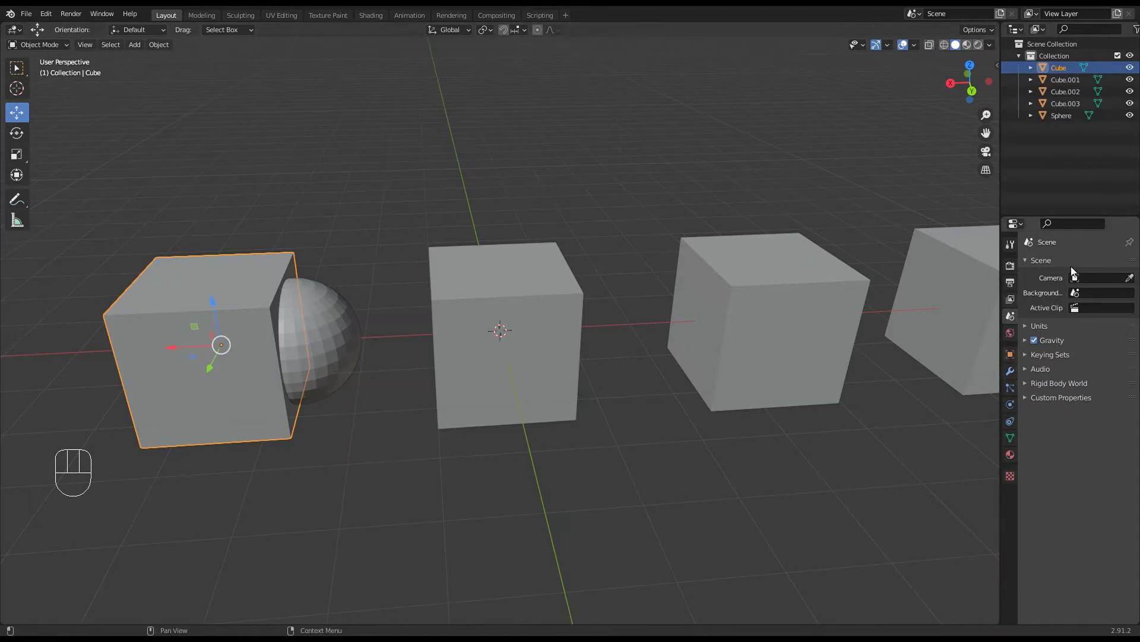
- Give Cube a Boolean modifier set to Intersect with the Sphere as its object
left_click(1010, 373)
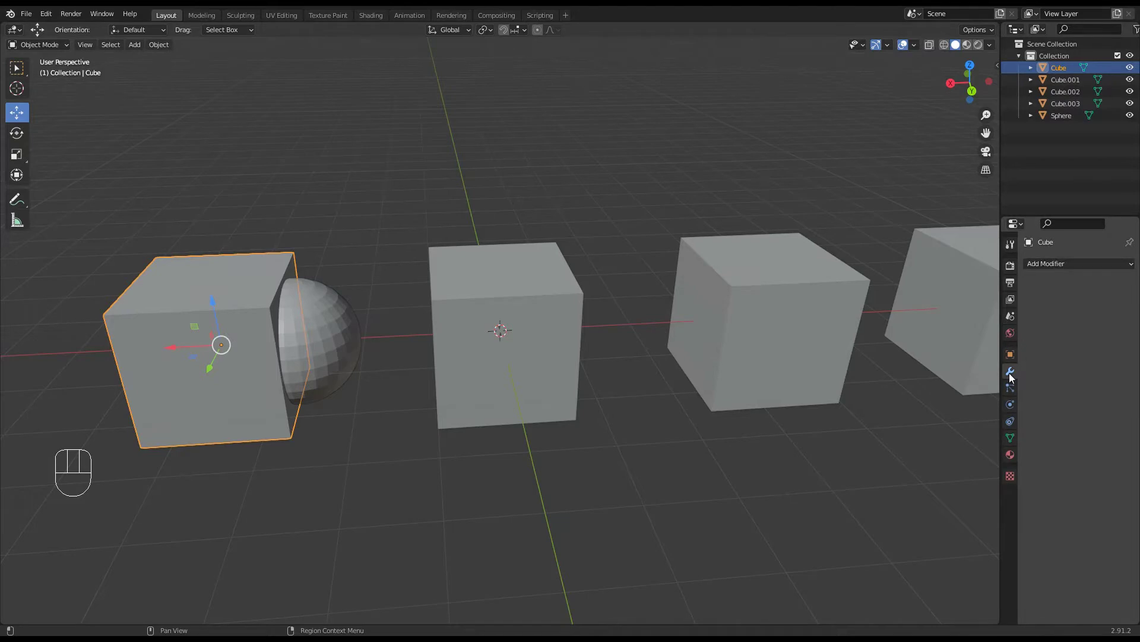
left_click(1052, 265)
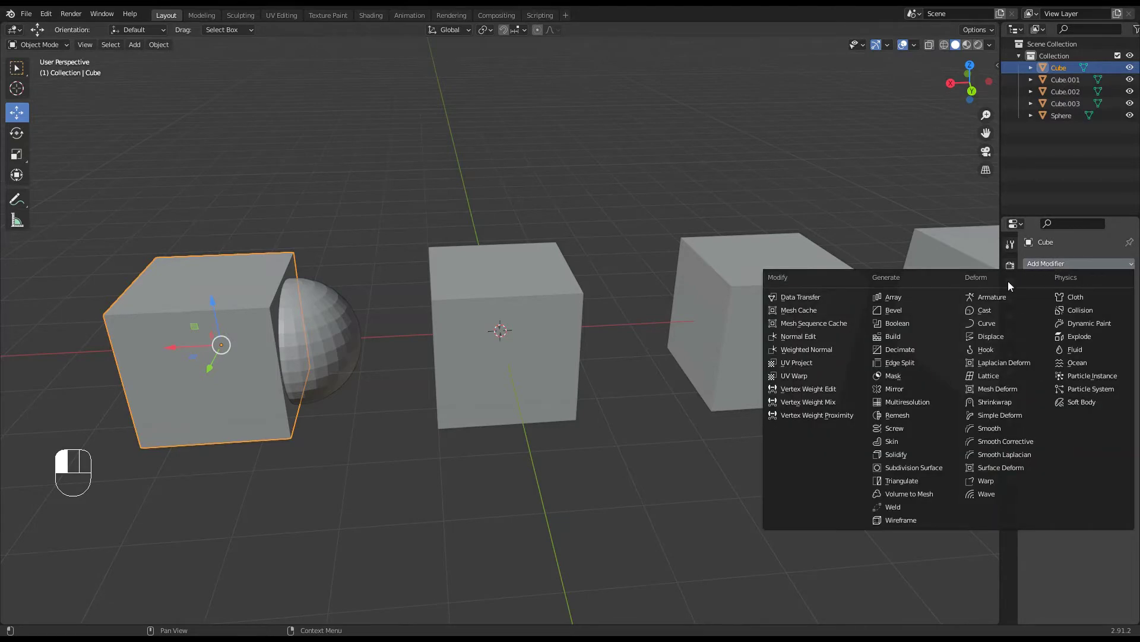
left_click(902, 323)
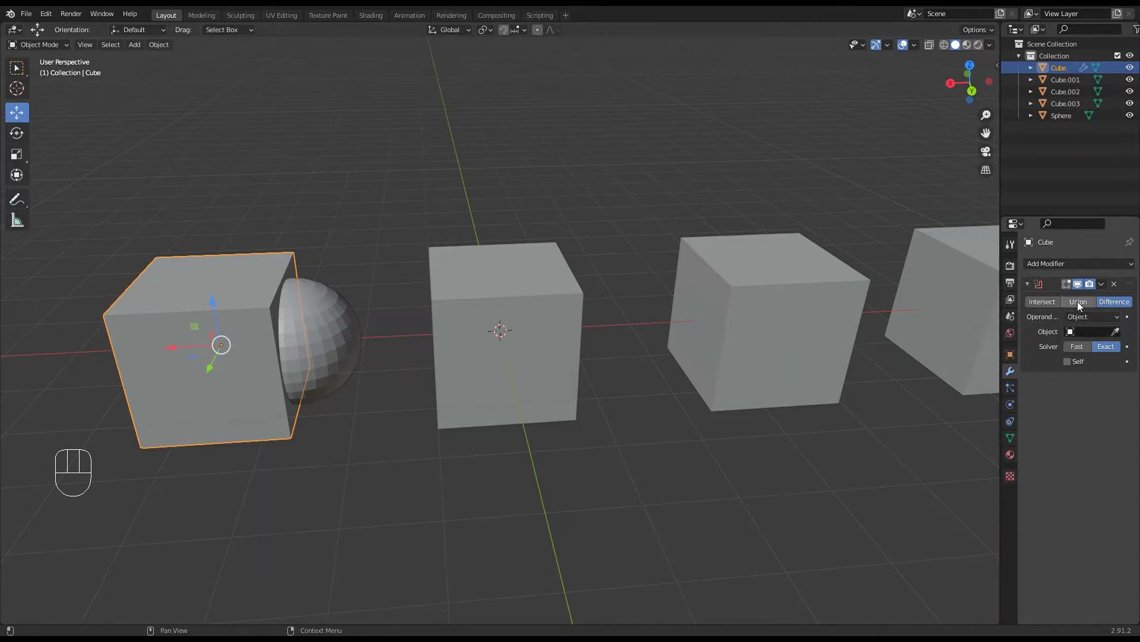
left_click(1043, 302)
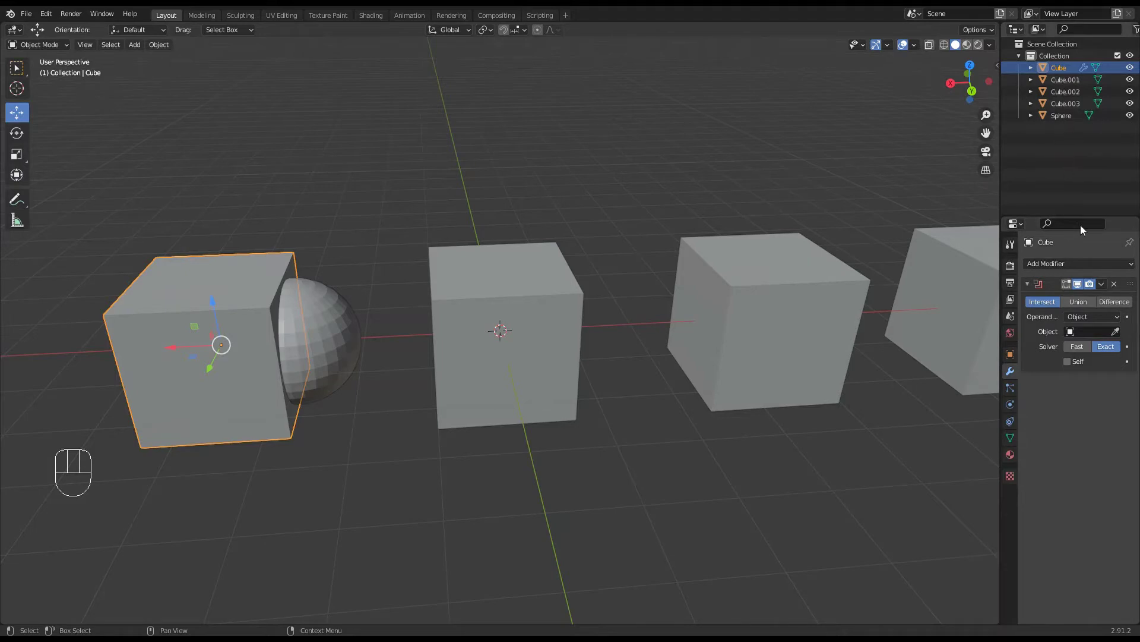
left_click(1074, 334)
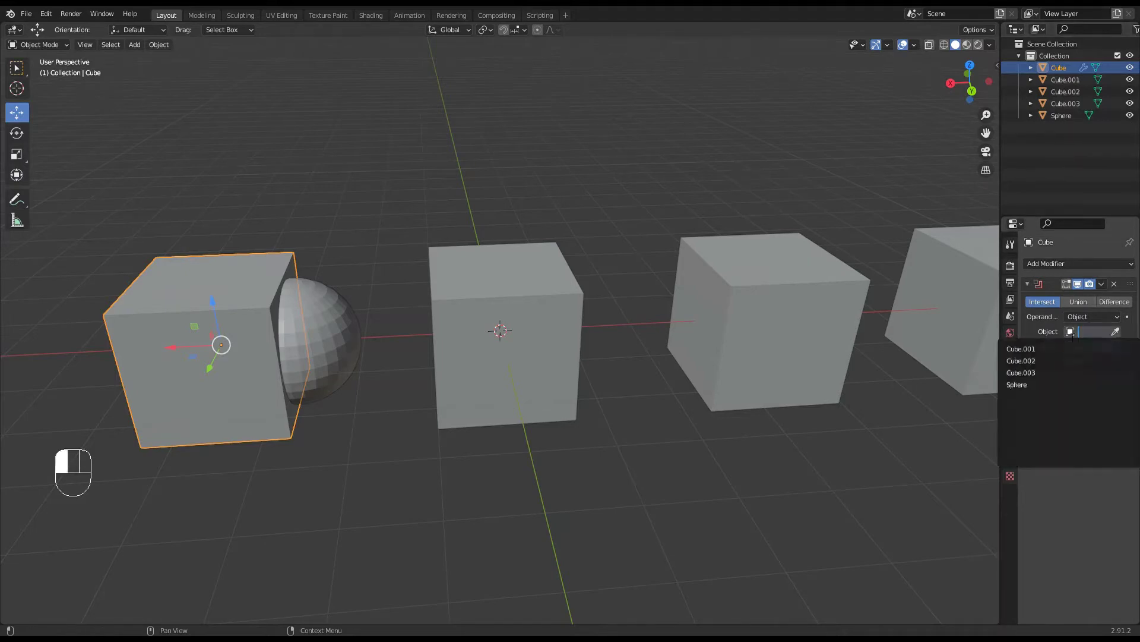
left_click(1023, 386)
middle_click_drag(428, 329, 311, 315)
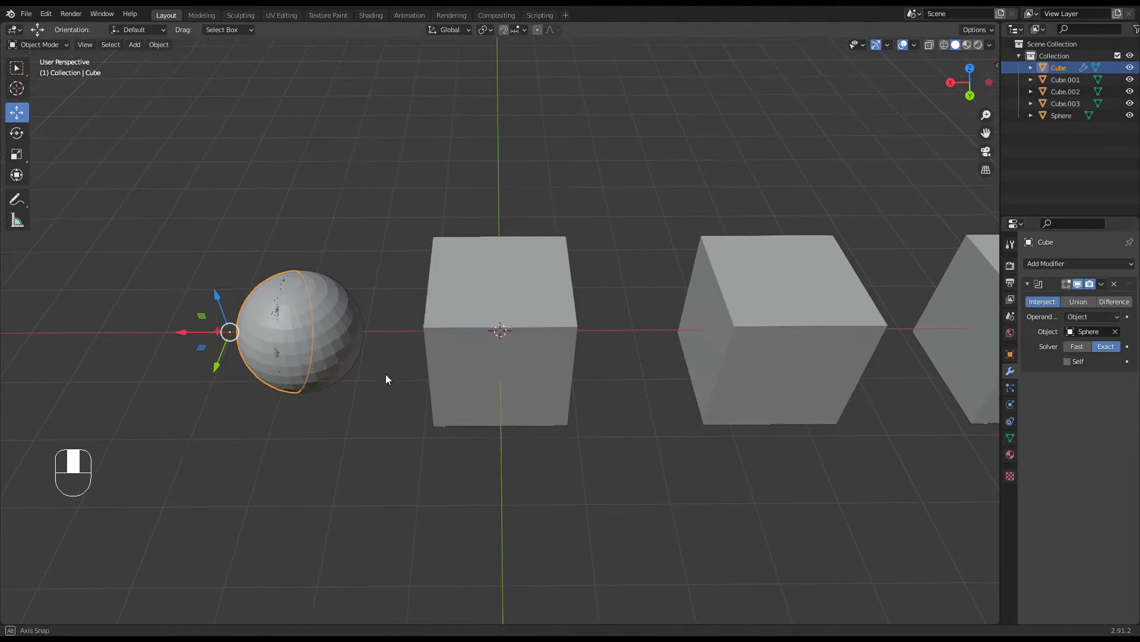
- Apply Cube's Boolean Intersect modifier to bake the half-sphere shape
middle_click_drag(386, 373, 393, 348)
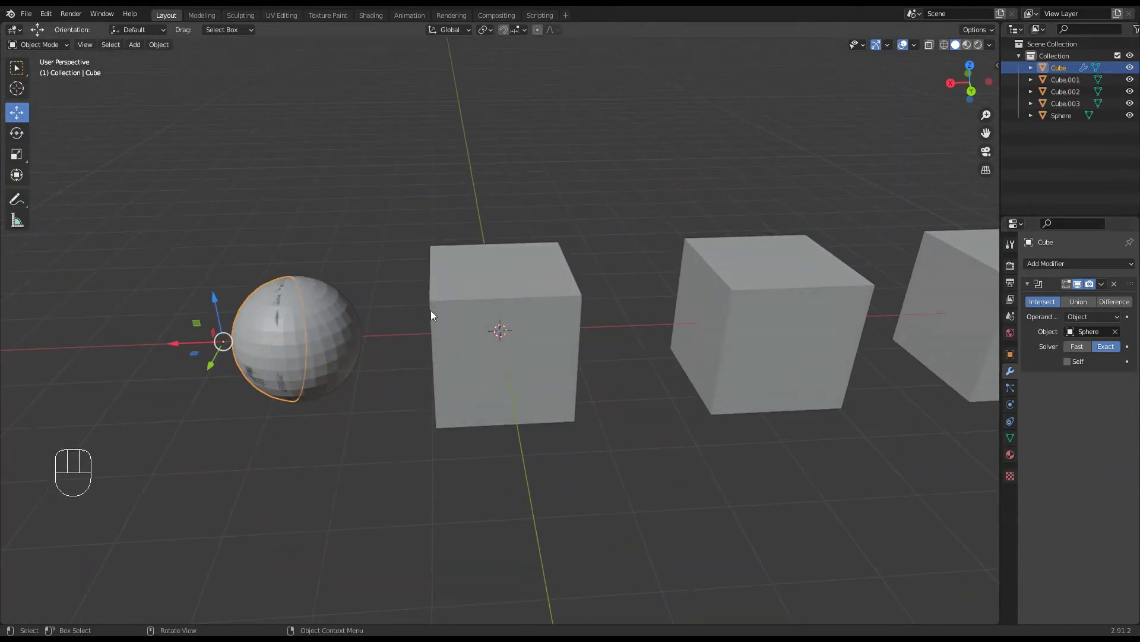
left_click(1103, 283)
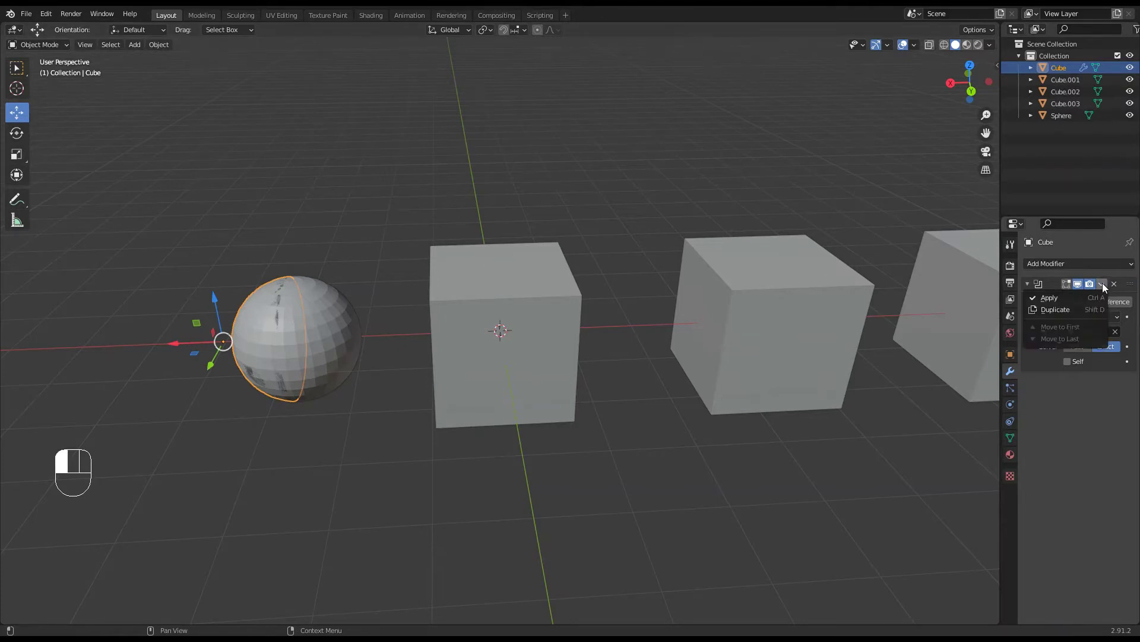
left_click(1050, 298)
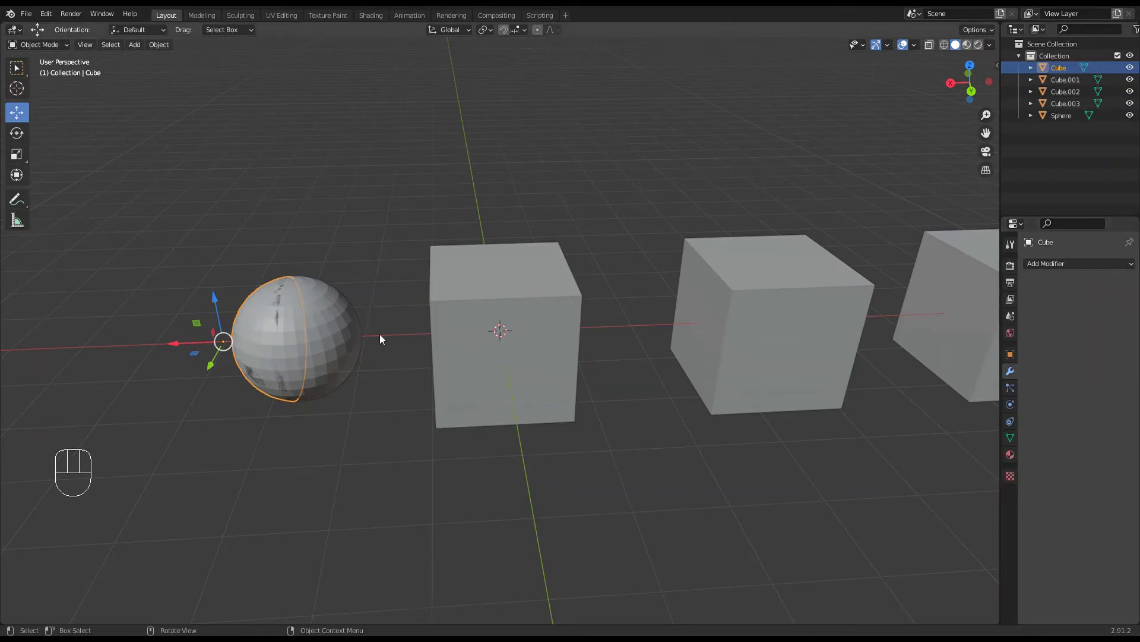
middle_click_drag(380, 334, 353, 333)
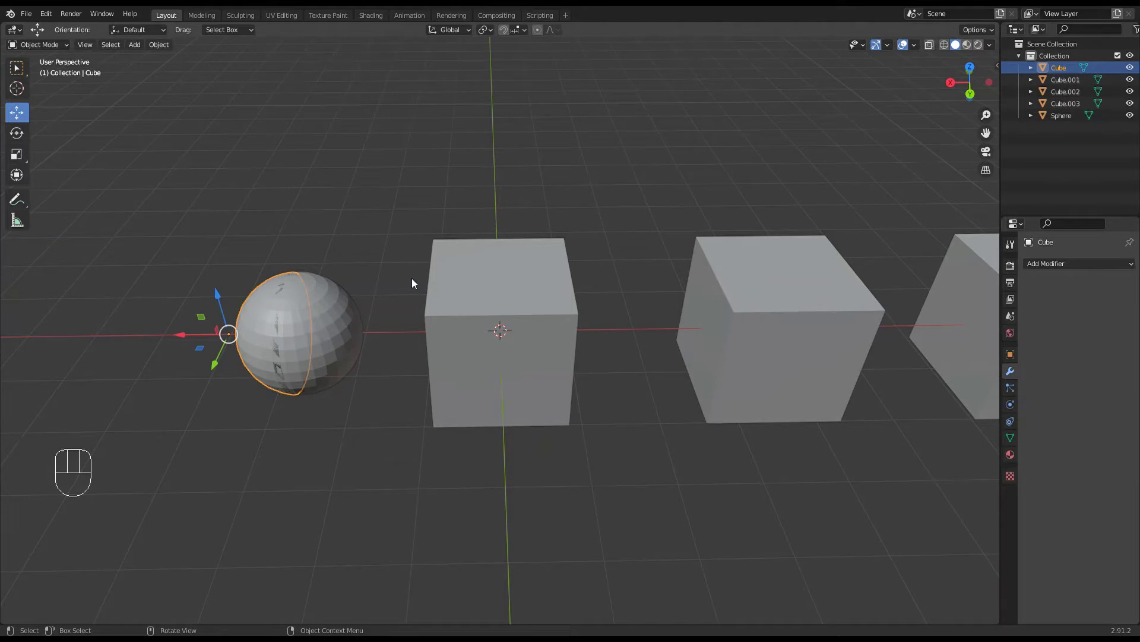
- Move the Sphere along X onto Cube.001's right side and select Cube.001
left_click(1061, 116)
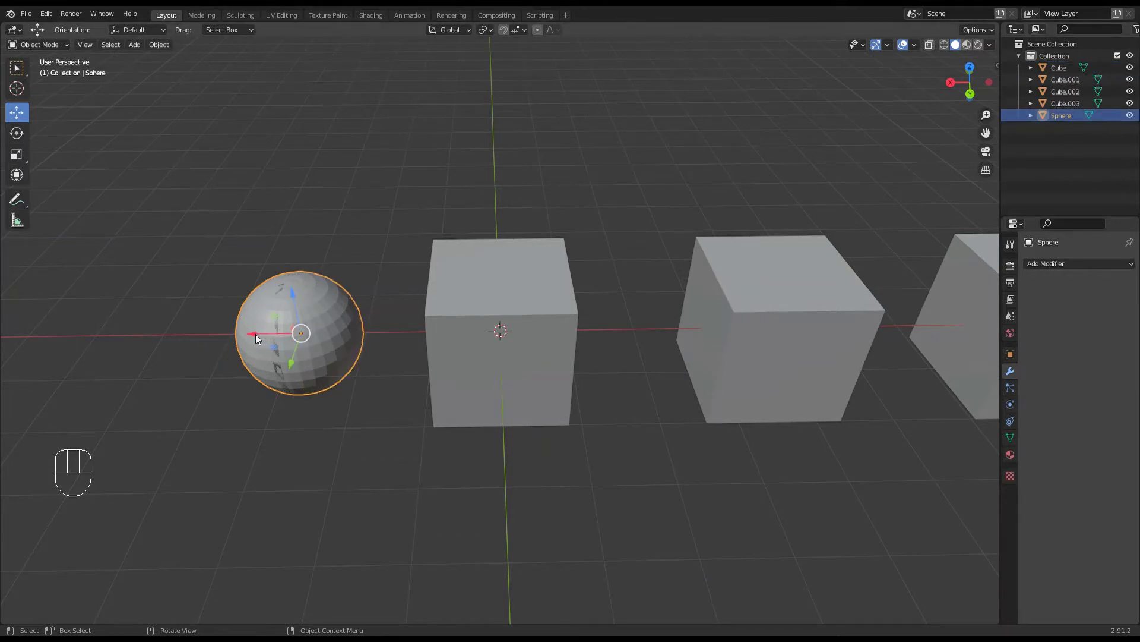
left_click_drag(255, 334, 522, 348)
middle_click_drag(648, 408, 638, 391)
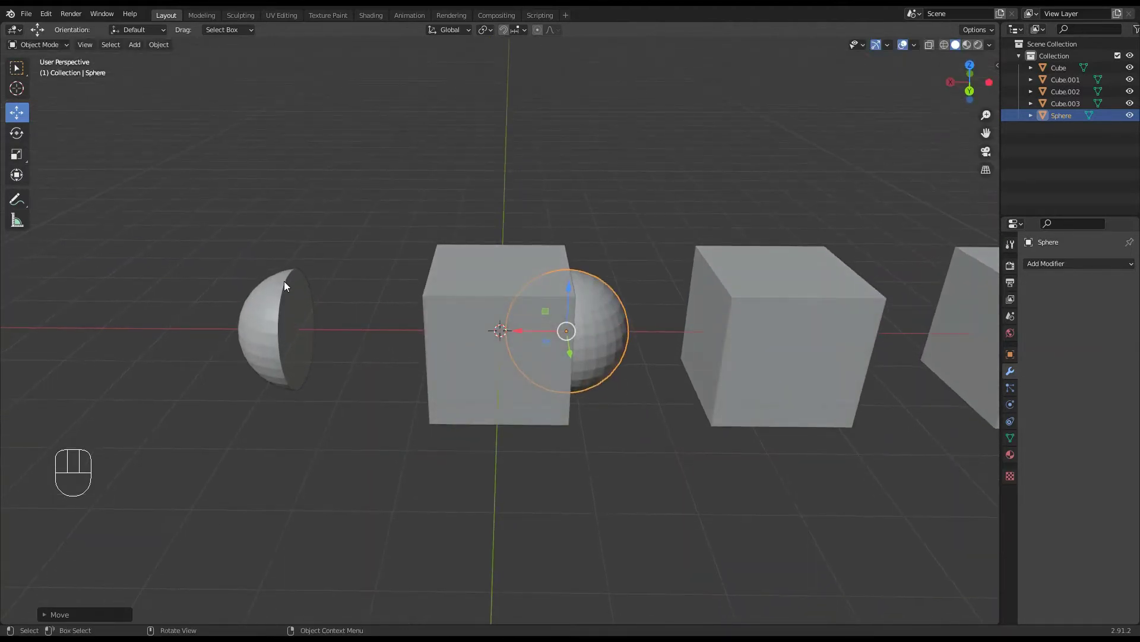
left_click(1073, 69)
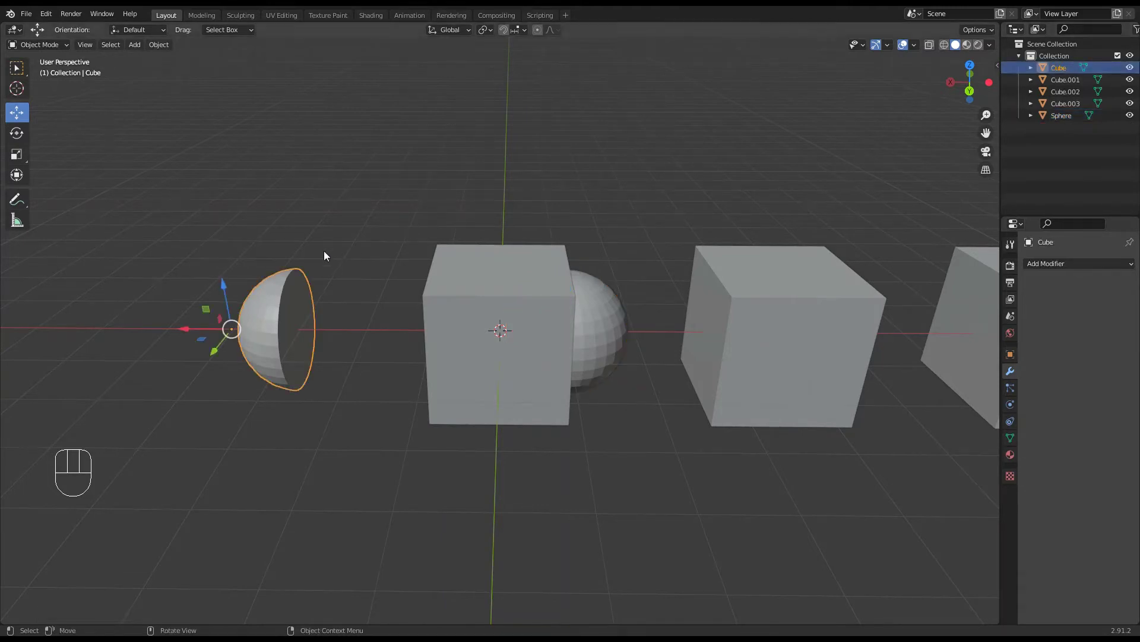
middle_click_drag(539, 372, 550, 351)
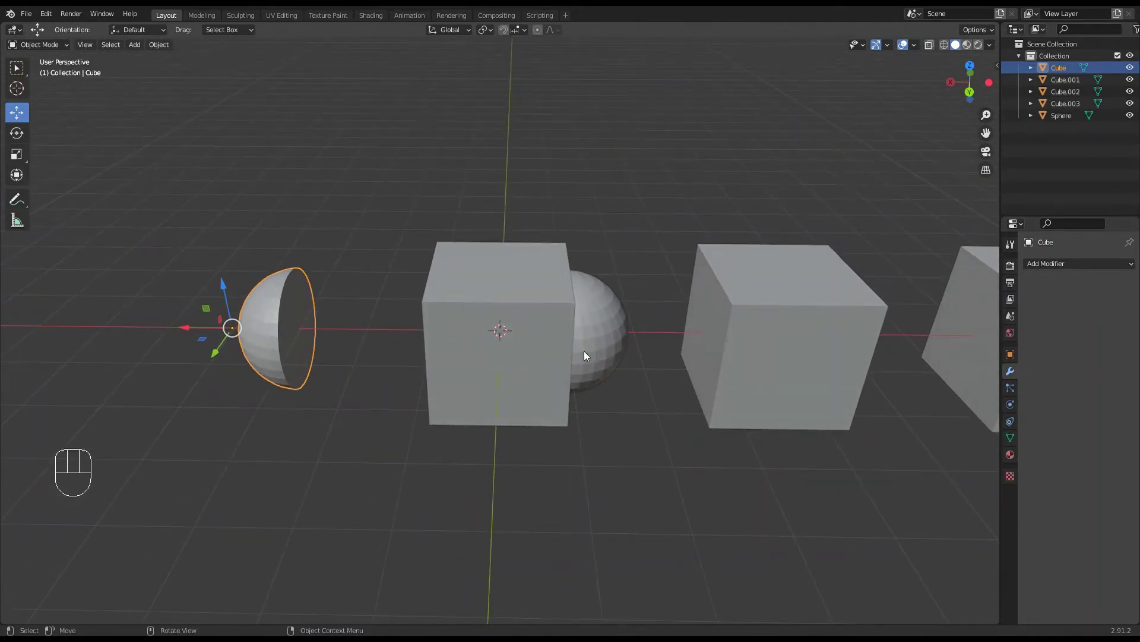
middle_click_drag(584, 351, 532, 334)
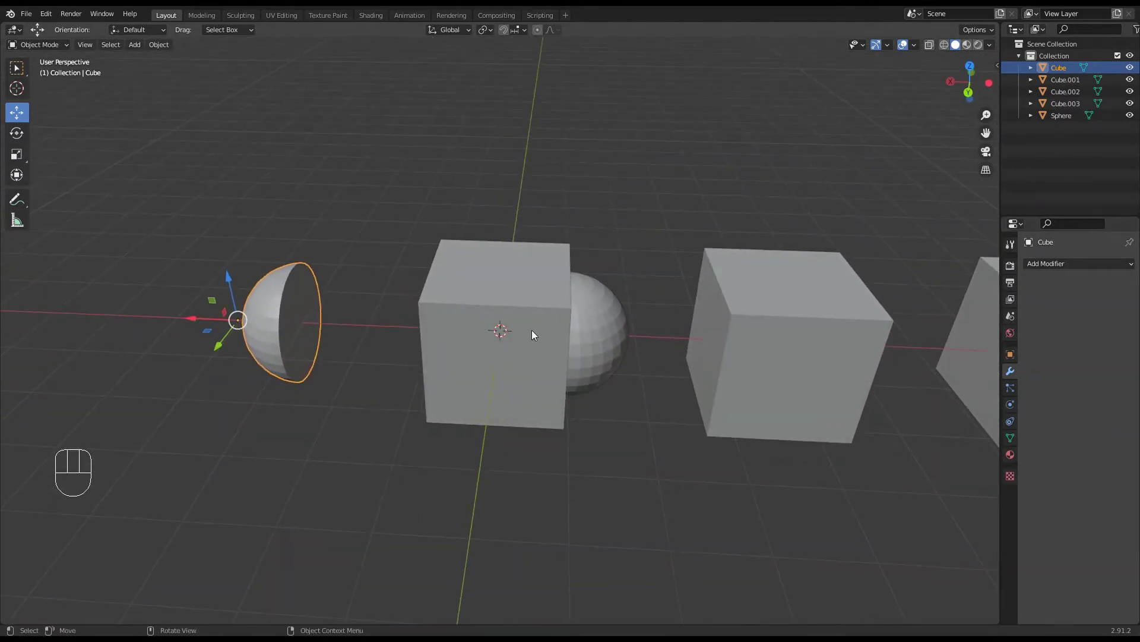
left_click(502, 302)
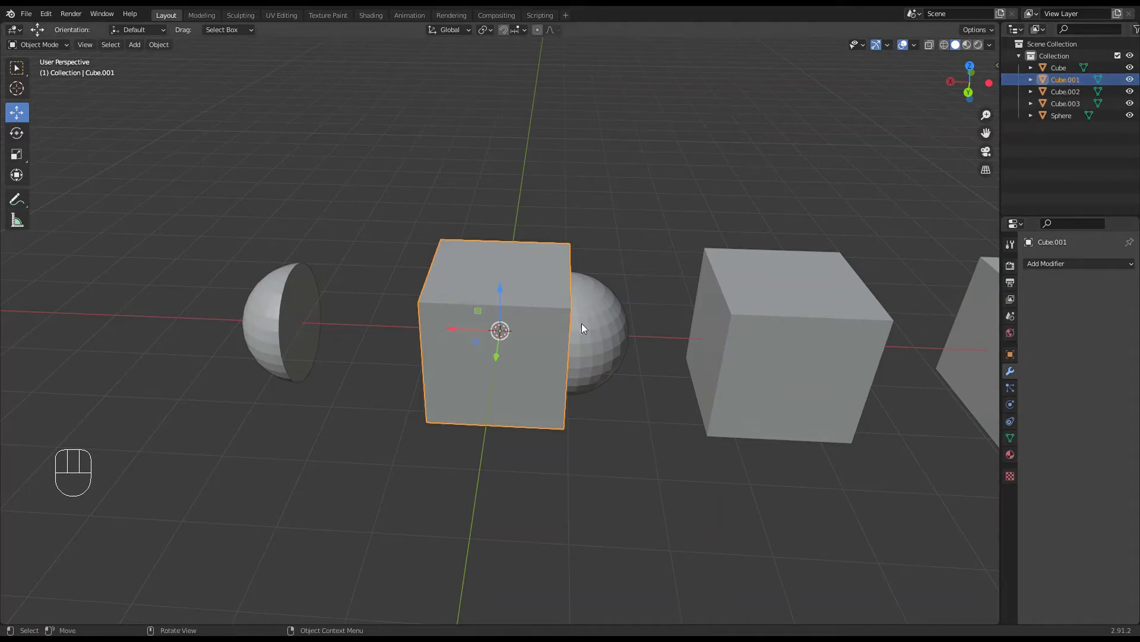
- Add a Boolean Union modifier to Cube.001 using the Sphere as its object
middle_click(676, 346)
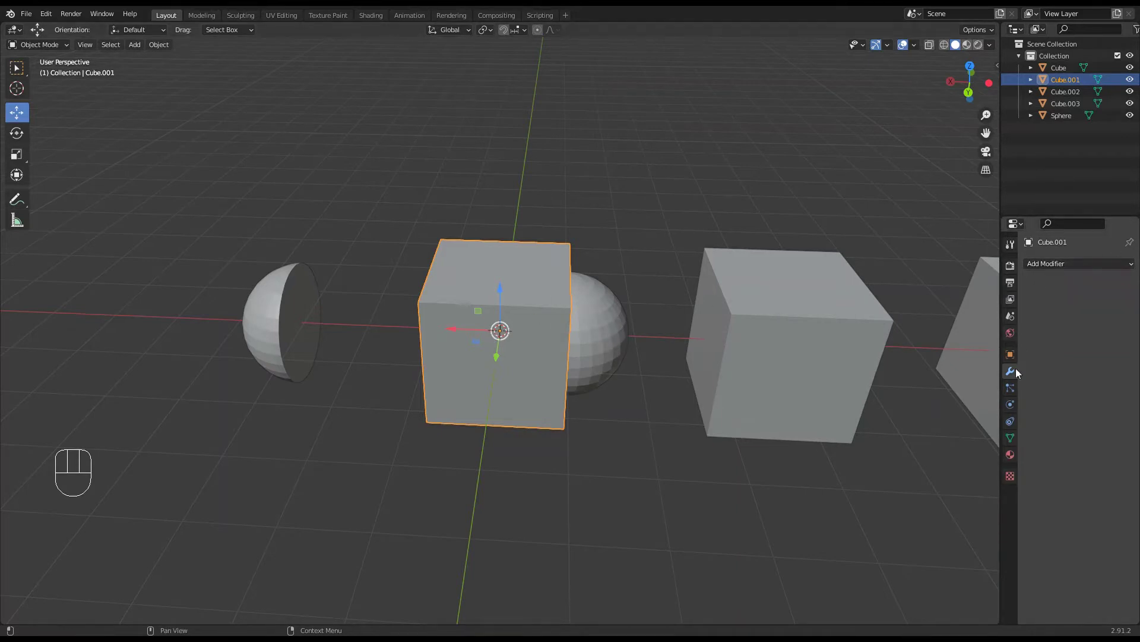
left_click(1049, 263)
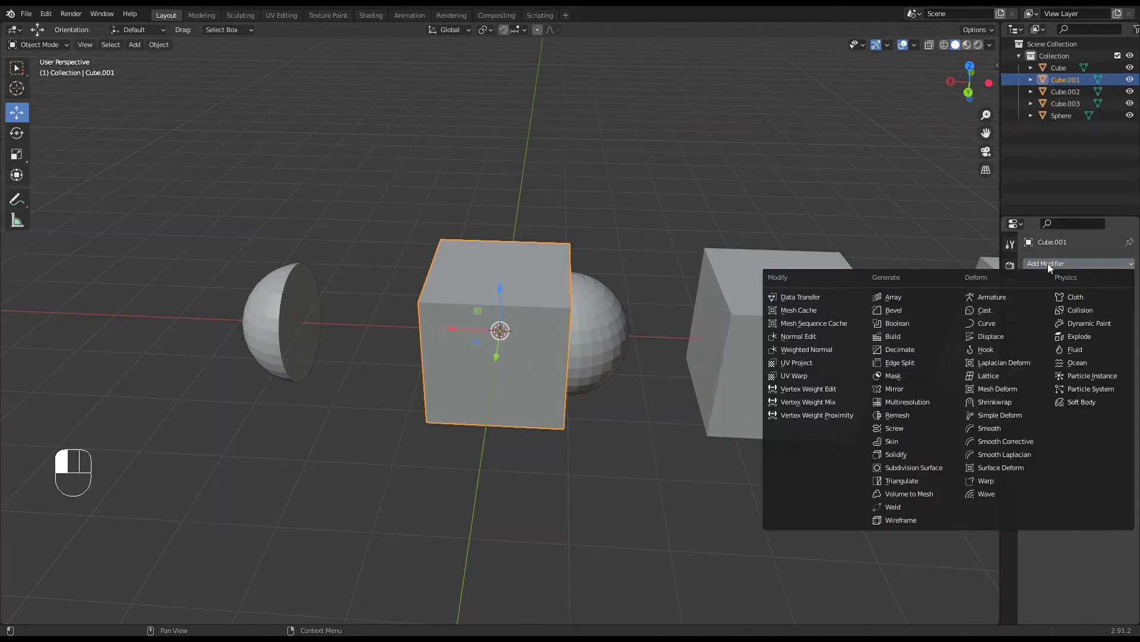
left_click(900, 323)
left_click(1079, 303)
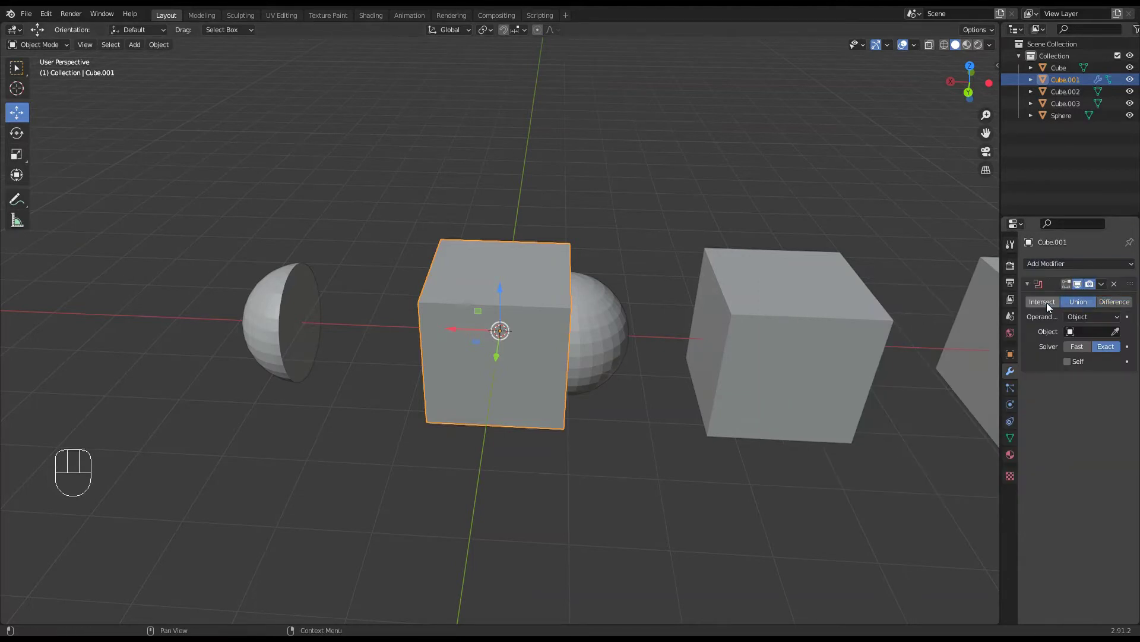
left_click(1074, 330)
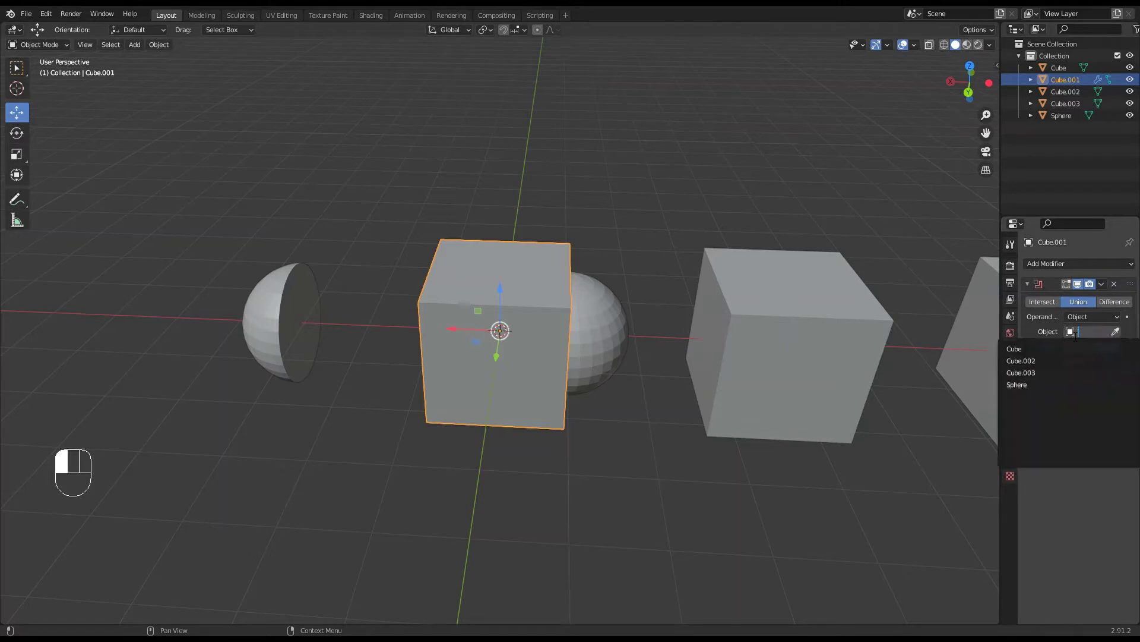
left_click(1030, 386)
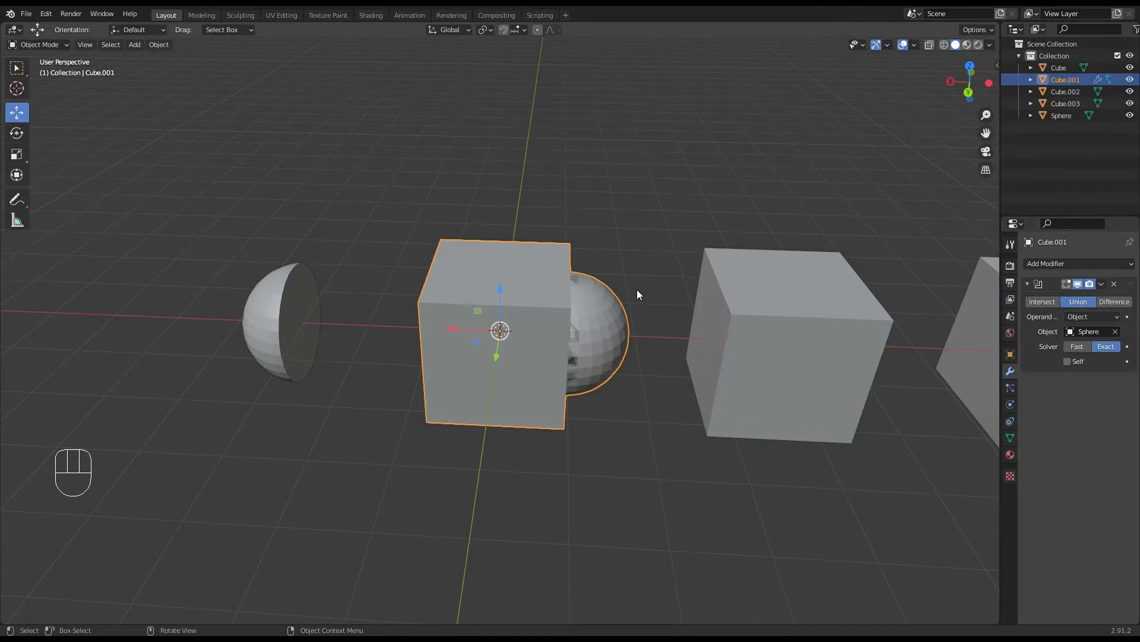
middle_click_drag(637, 290, 570, 254)
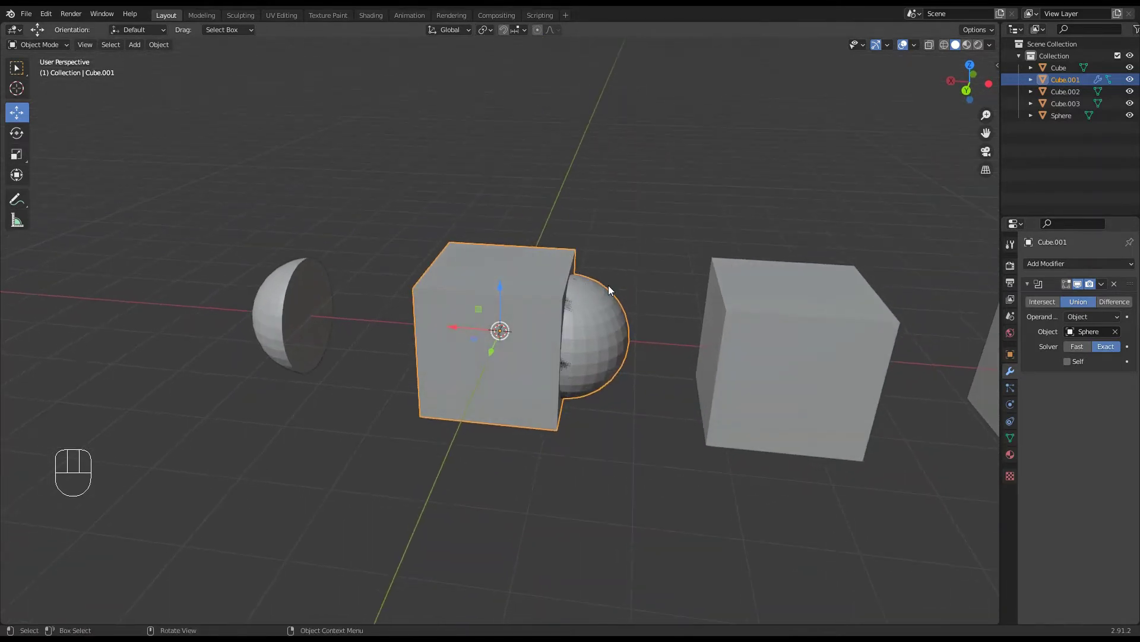
left_click(1102, 285)
- Apply the Union on Cube.001, move the Sphere onto Cube.002, and select Cube.002
left_click(1056, 298)
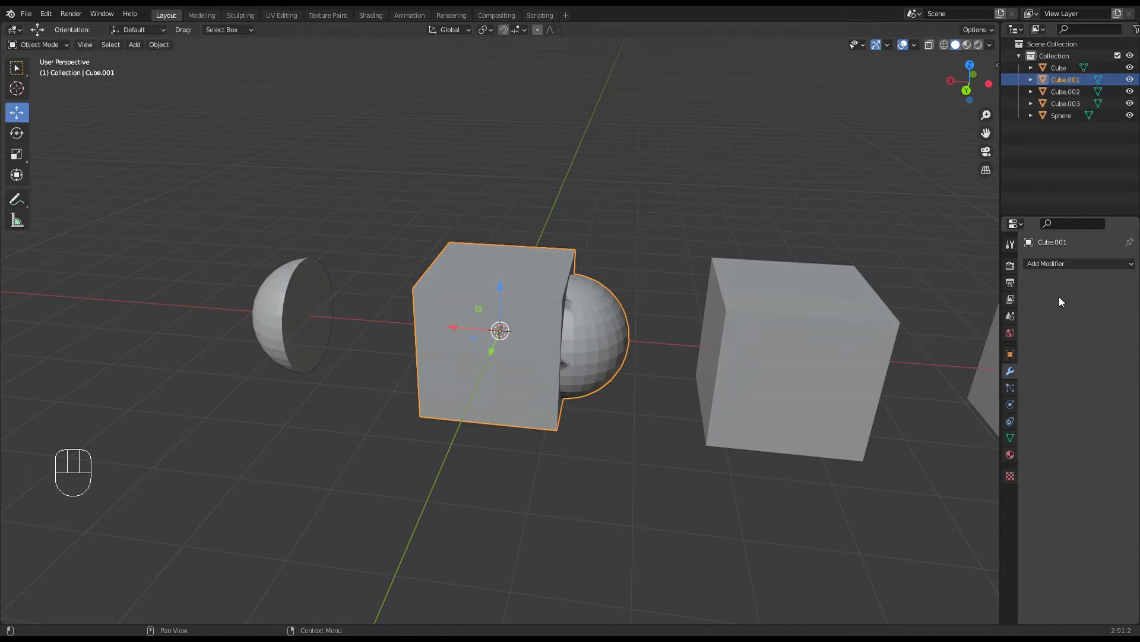
middle_click_drag(758, 287, 796, 270)
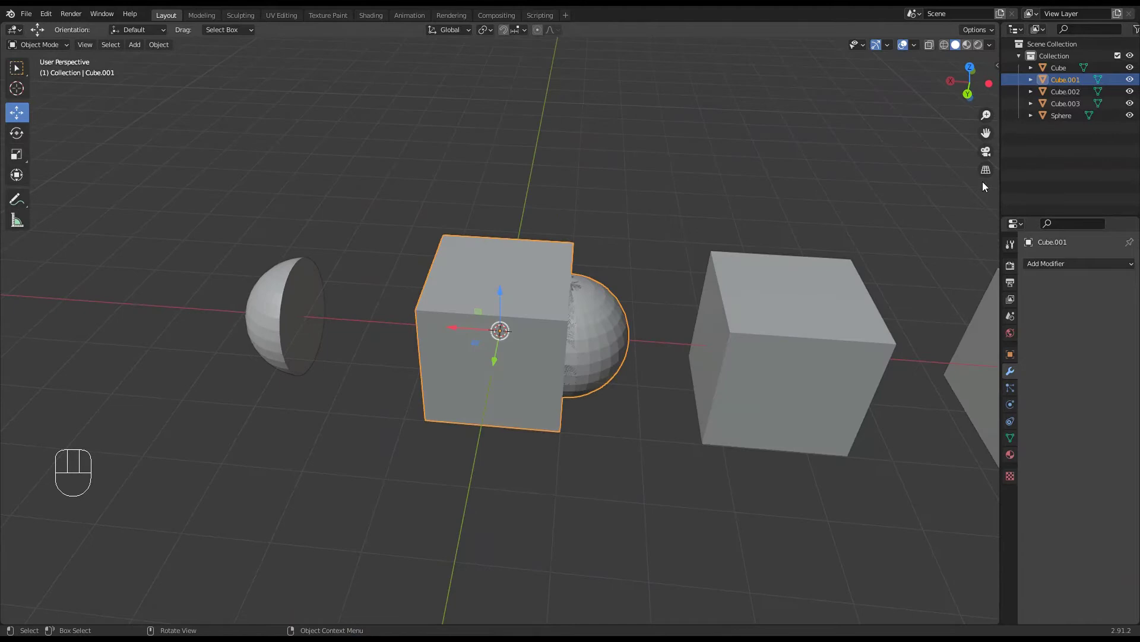
left_click(1061, 116)
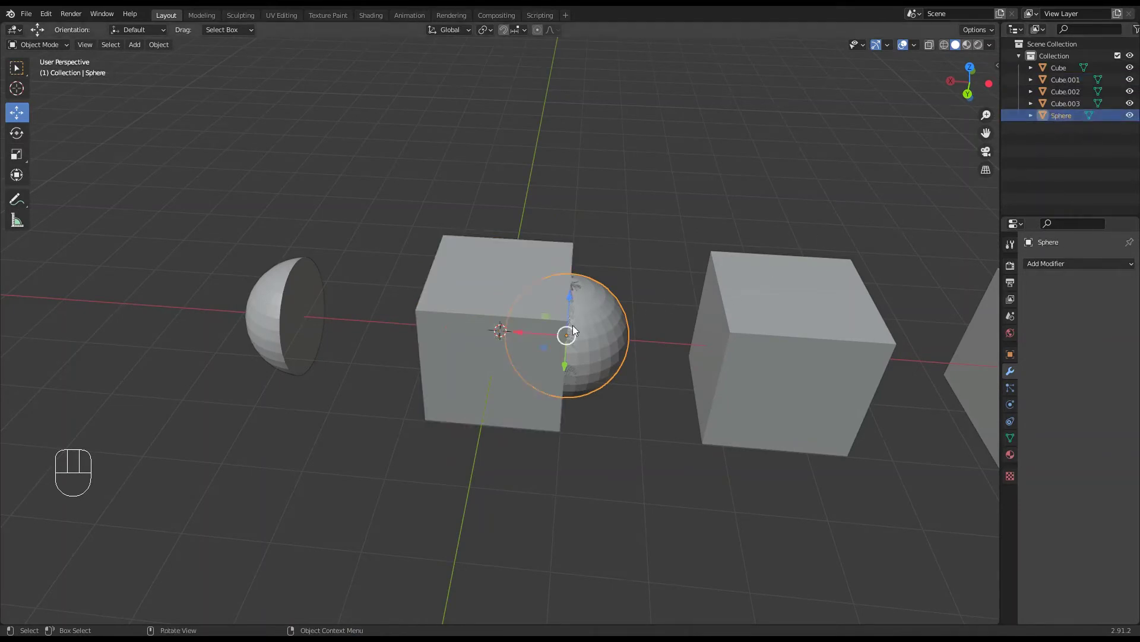
left_click_drag(521, 333, 820, 371)
middle_click_drag(667, 331, 816, 370)
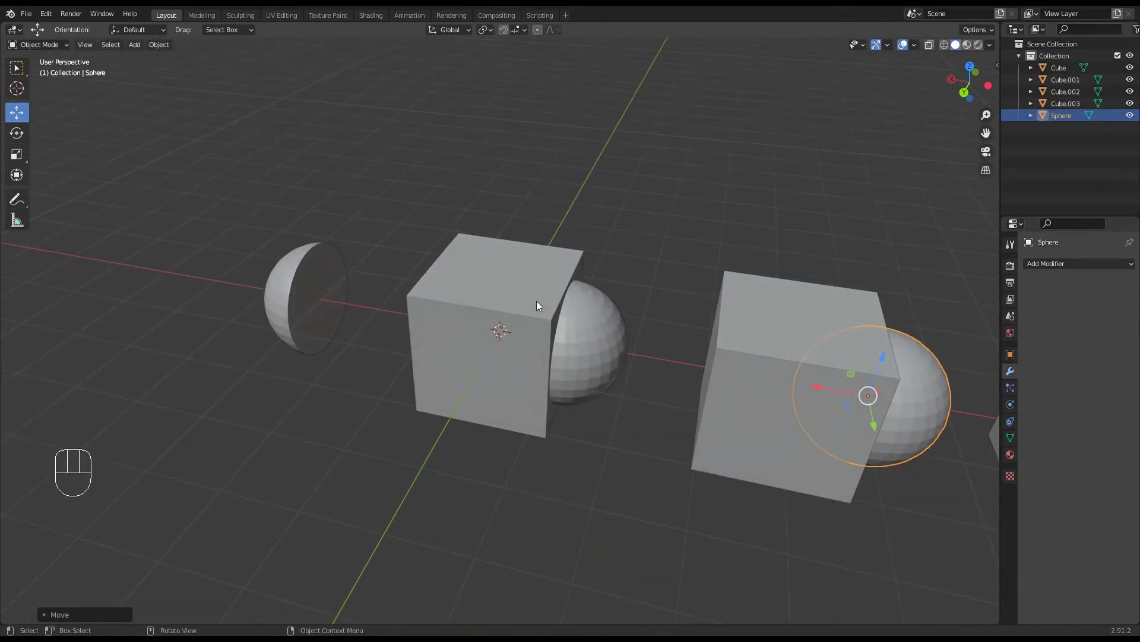
middle_click_drag(761, 344, 599, 279, "shift")
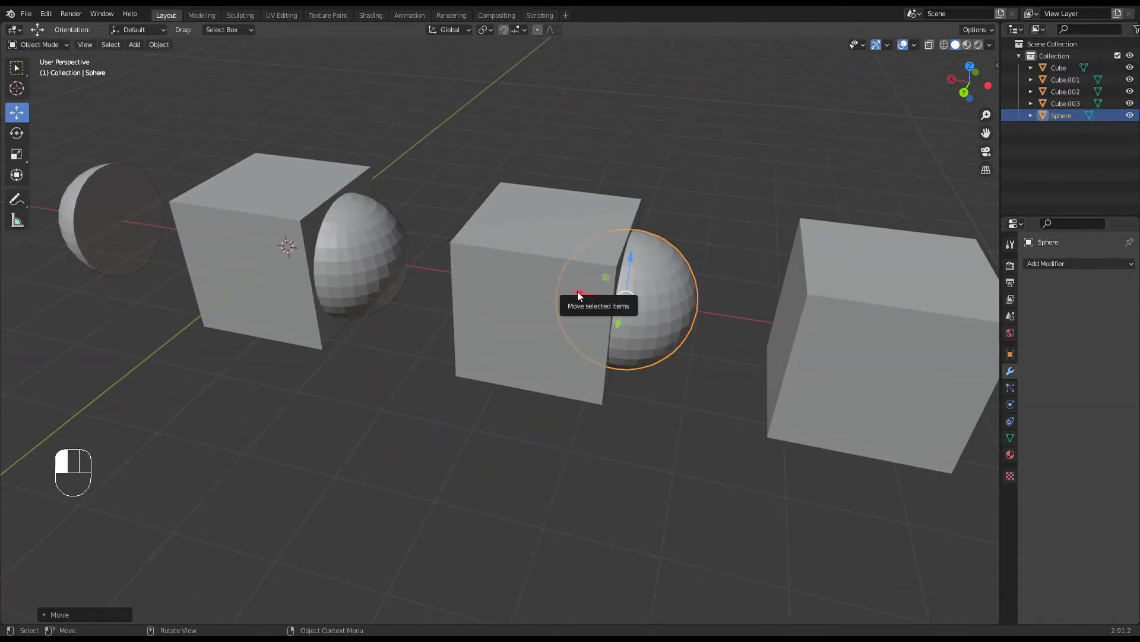
left_click_drag(577, 294, 583, 297)
mouse_move(718, 354)
middle_mouse_down()
mouse_move(733, 351)
mouse_move(719, 357)
middle_mouse_up()
left_click(549, 245)
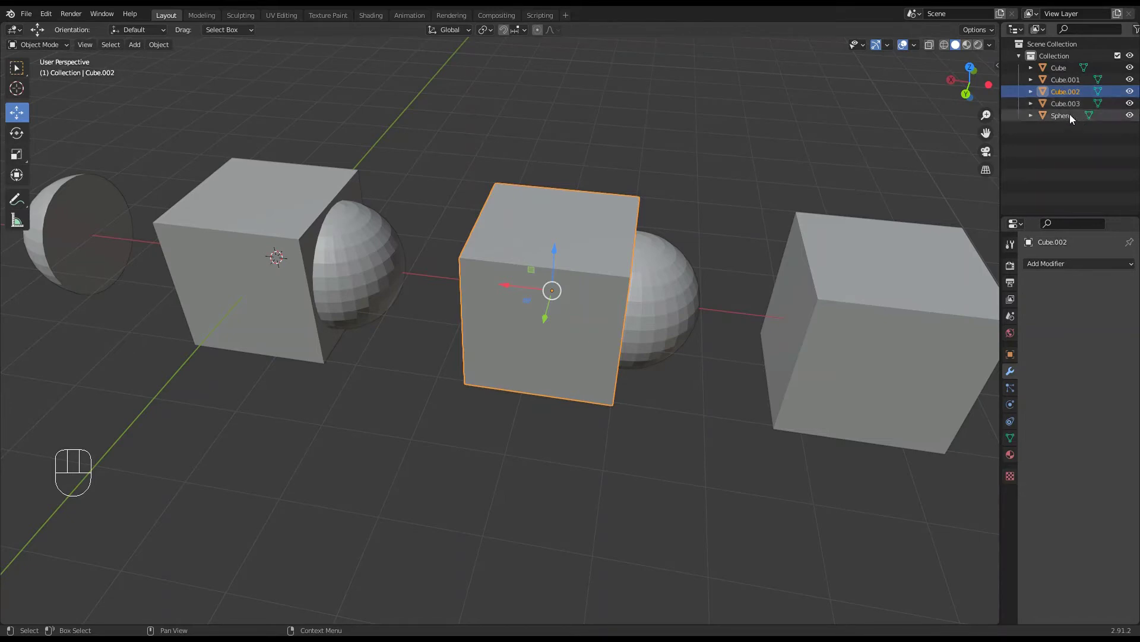
- Add a Boolean Difference with the Sphere to Cube.002 and apply it
left_click(1049, 261)
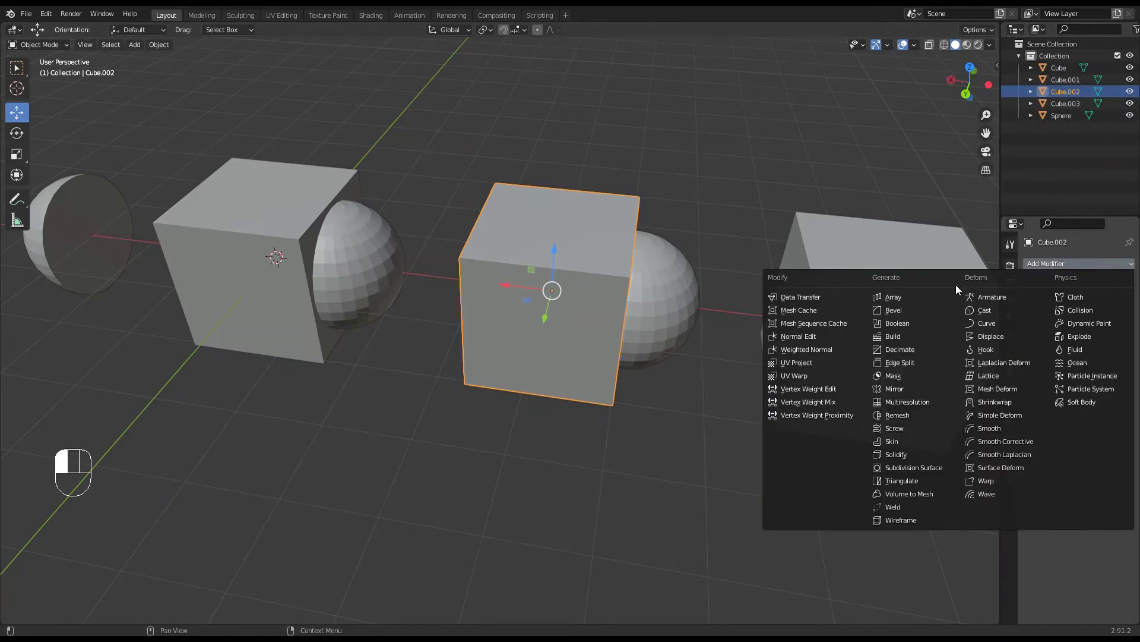
left_click(898, 323)
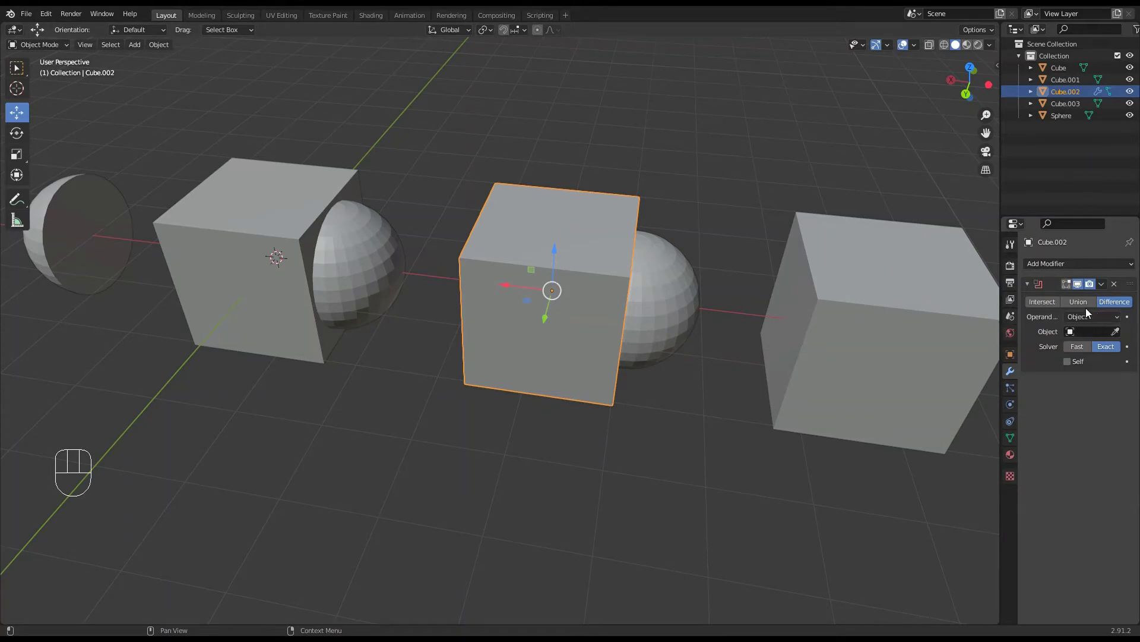
left_click(1071, 332)
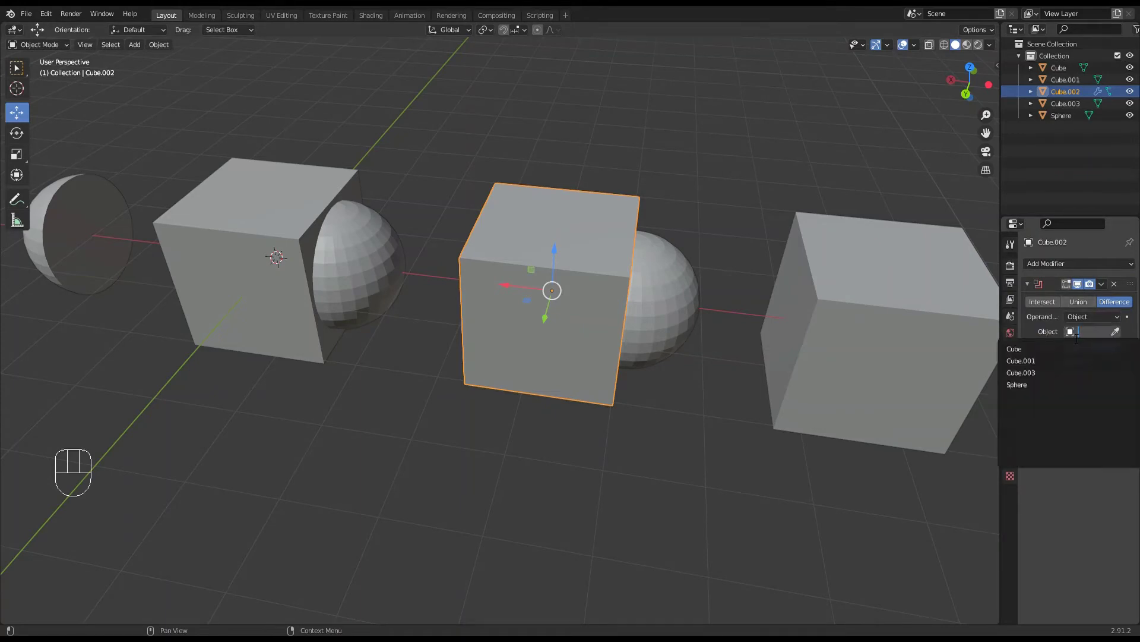
left_click(1037, 386)
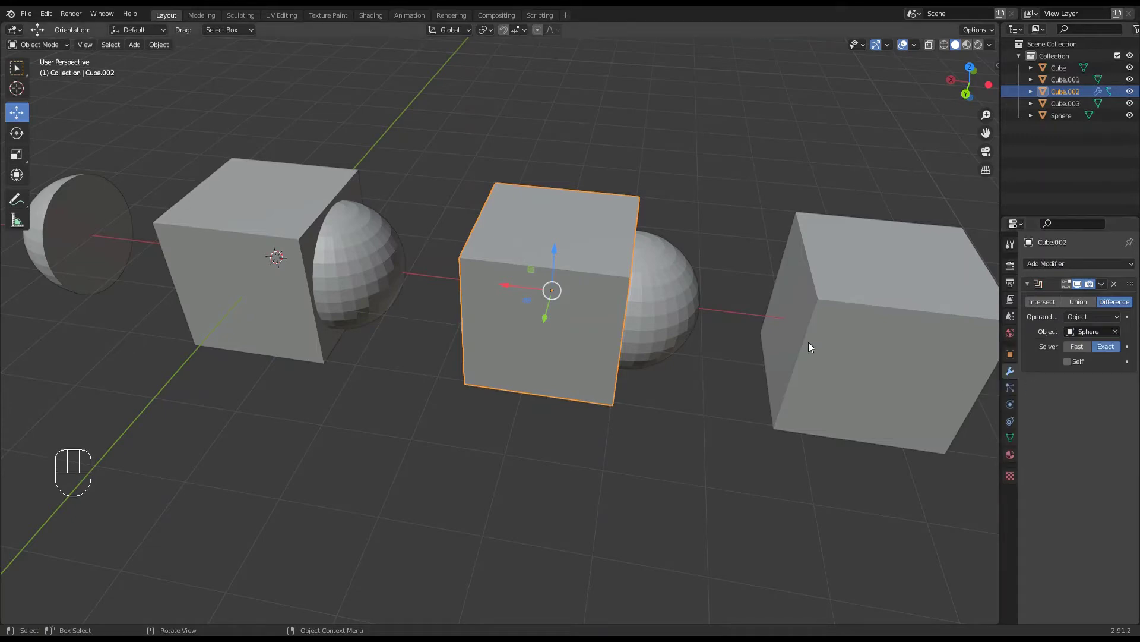
middle_click_drag(808, 340, 633, 273)
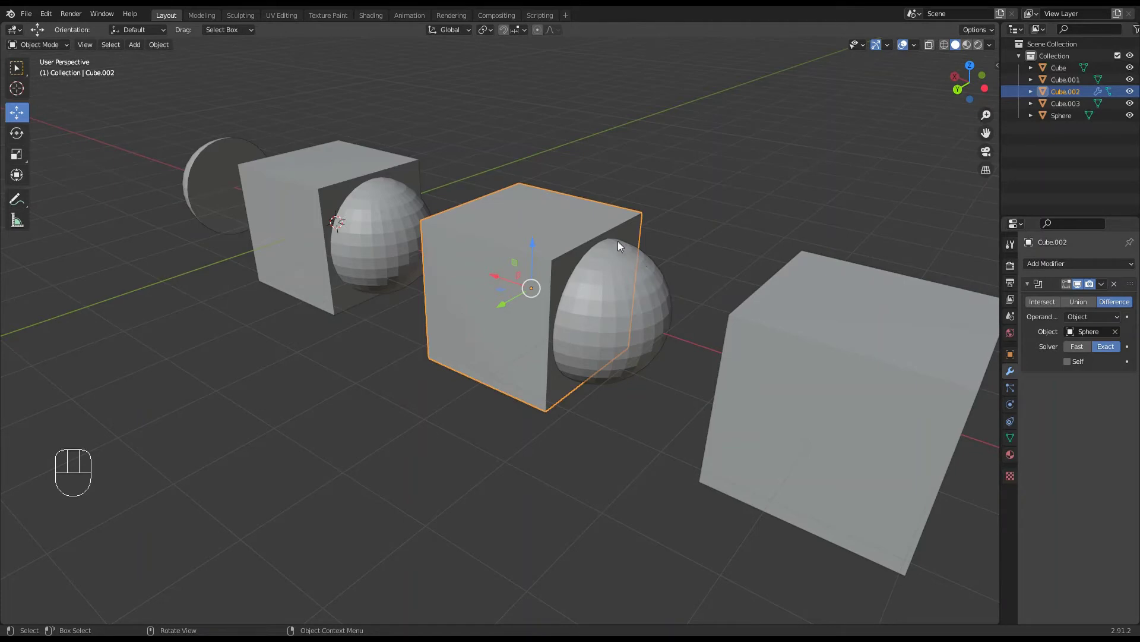
middle_click_drag(639, 348, 668, 348)
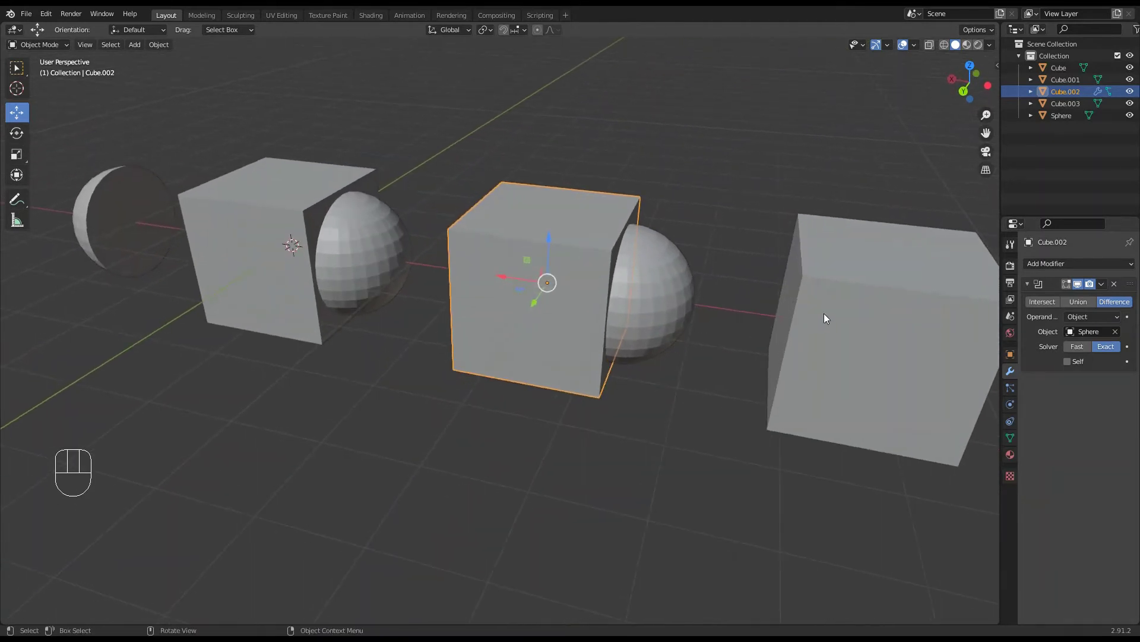
left_click(1102, 283)
left_click(1052, 298)
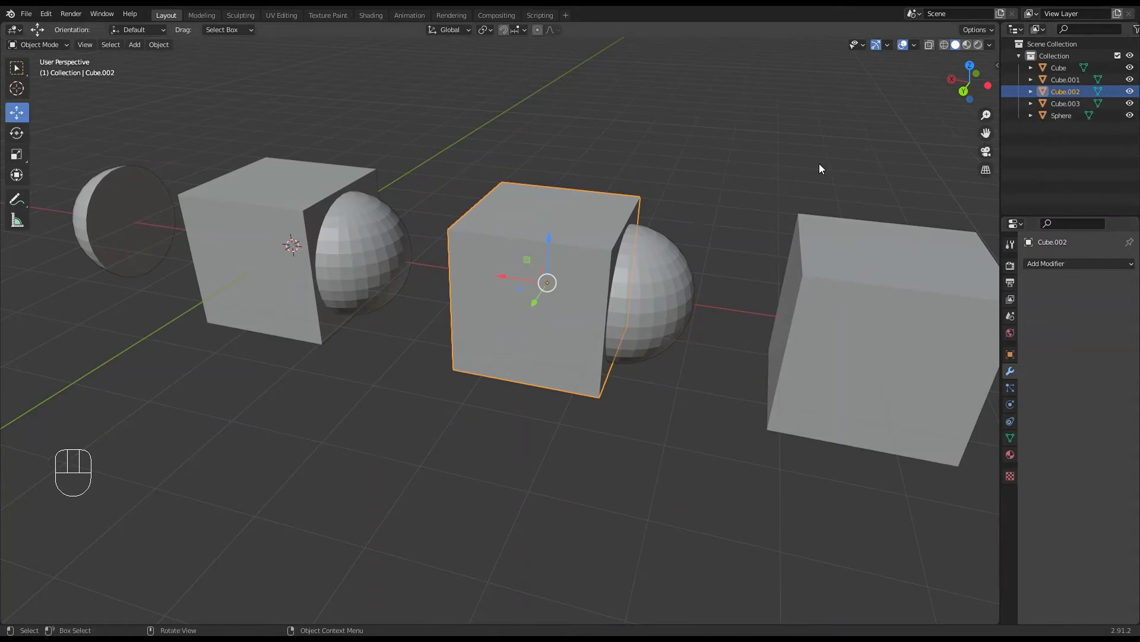
- Slide the Sphere into Cube.003 and give the Sphere its own Boolean modifier
left_click(656, 280)
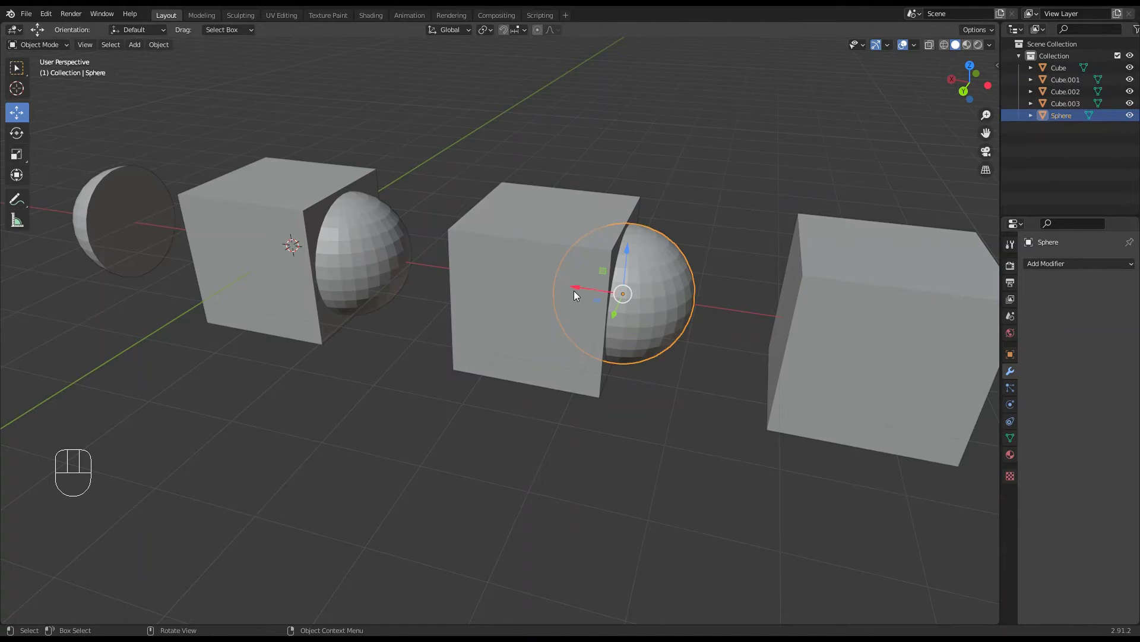
left_click_drag(574, 291, 774, 328)
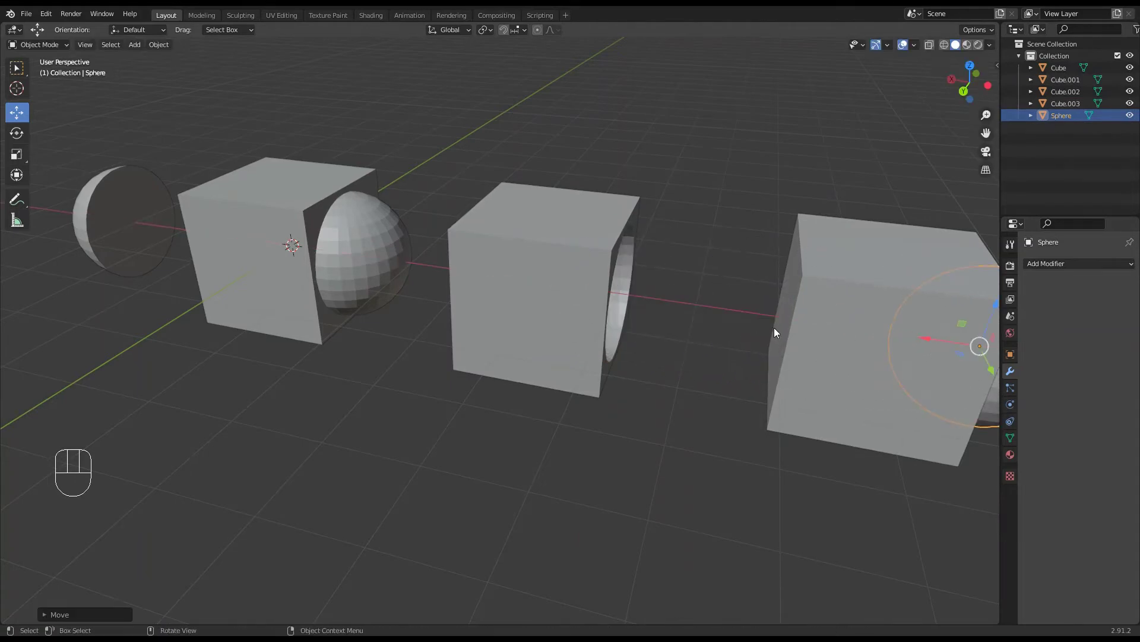
middle_click_drag(775, 326, 588, 279)
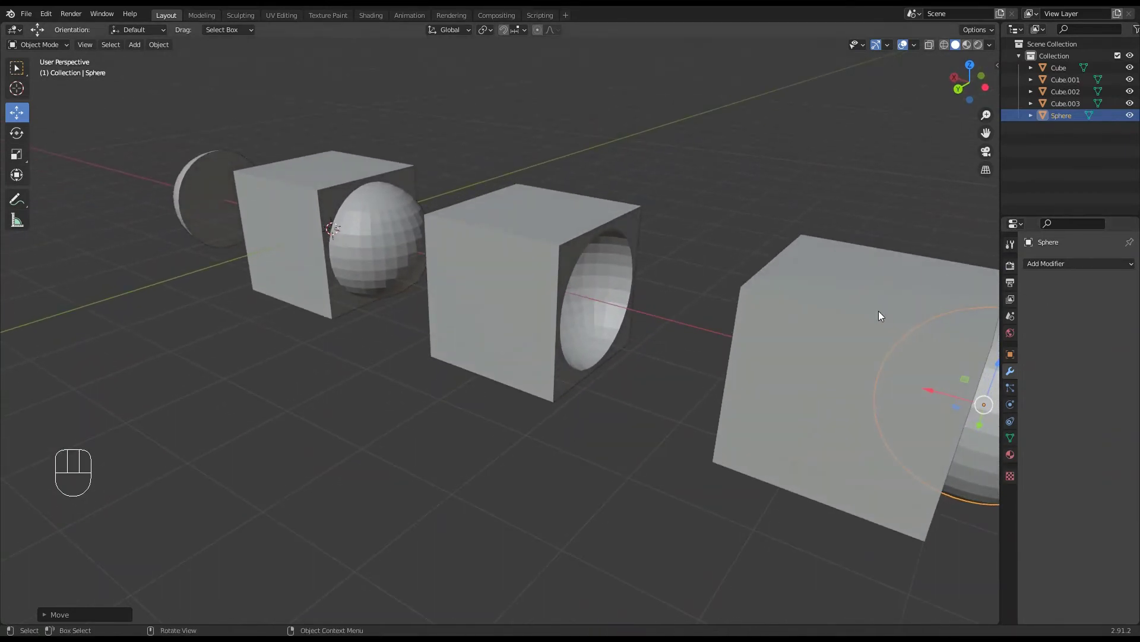
middle_click_drag(879, 311, 894, 306)
left_click(1049, 262)
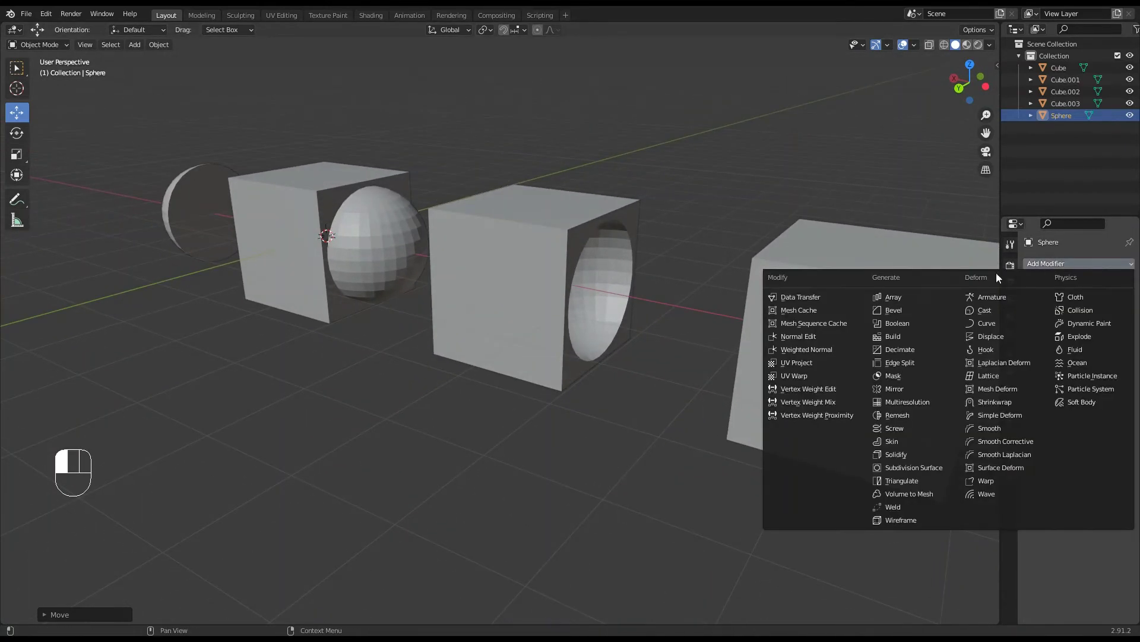
left_click(897, 323)
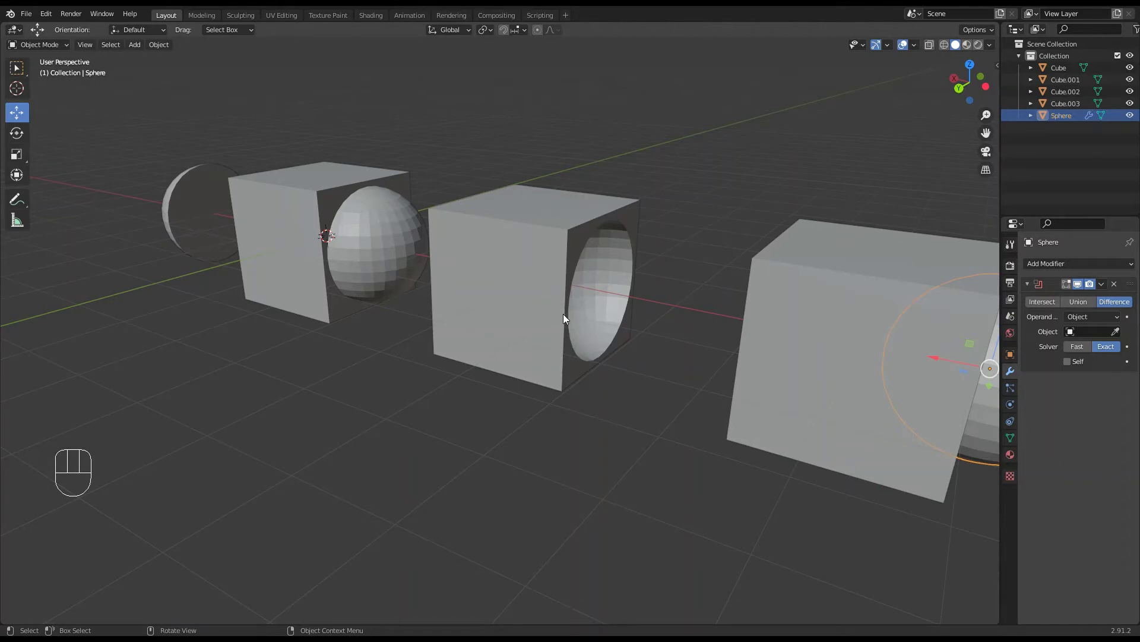
middle_click_drag(563, 313, 599, 284)
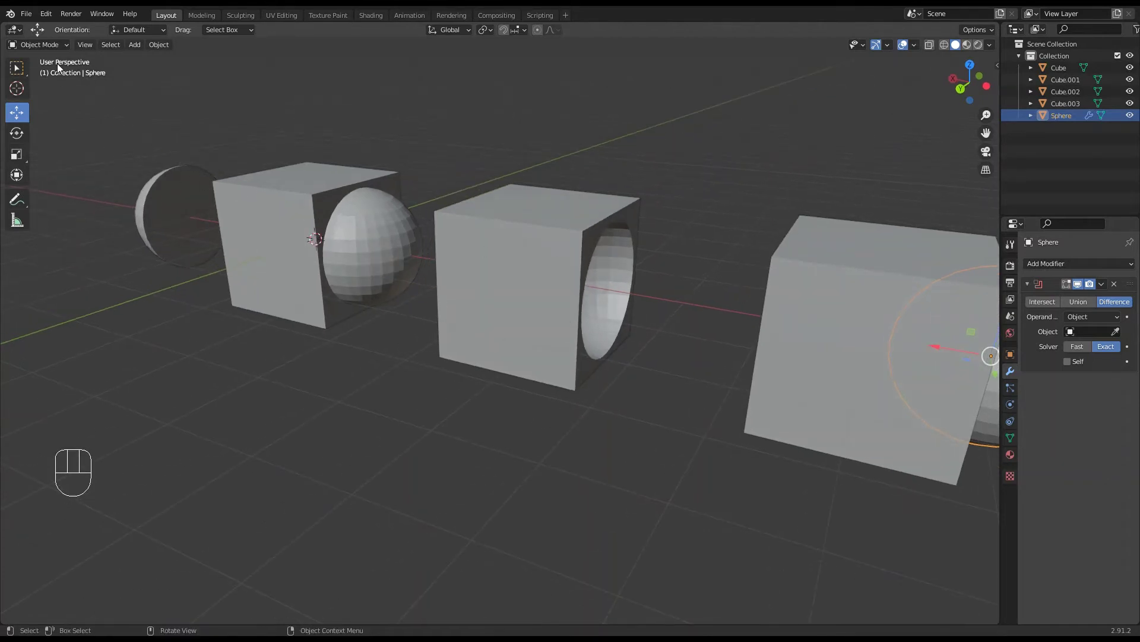
left_click(985, 170)
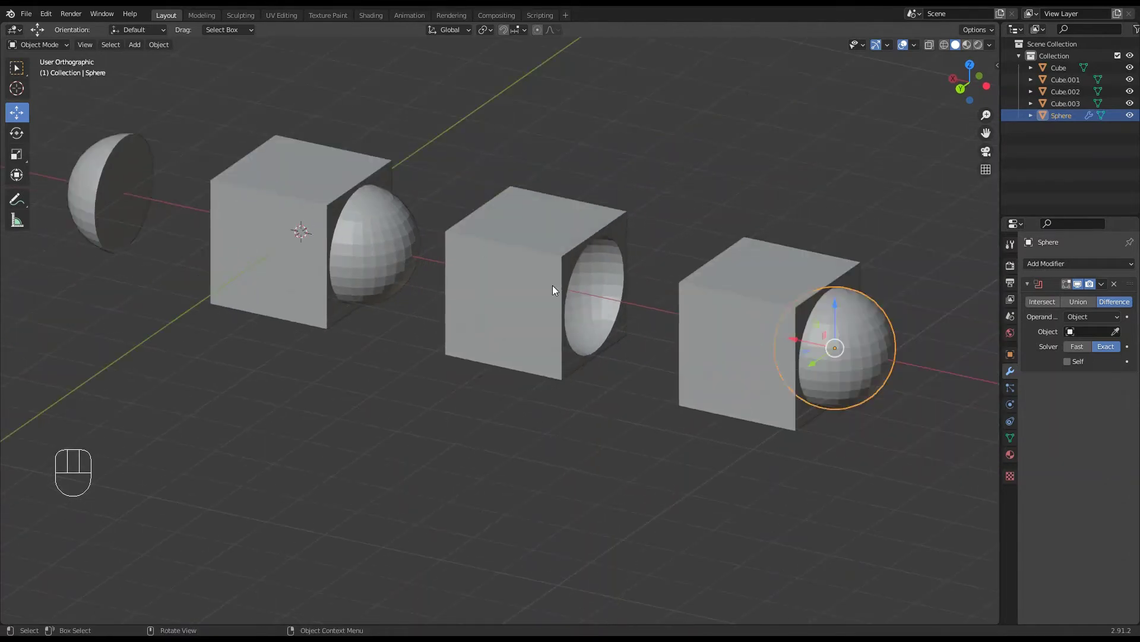
mouse_move(552, 285)
middle_mouse_down()
mouse_move(558, 265)
mouse_move(473, 248)
mouse_move(558, 288)
mouse_move(471, 275)
mouse_move(452, 247)
mouse_move(537, 287)
middle_mouse_up()
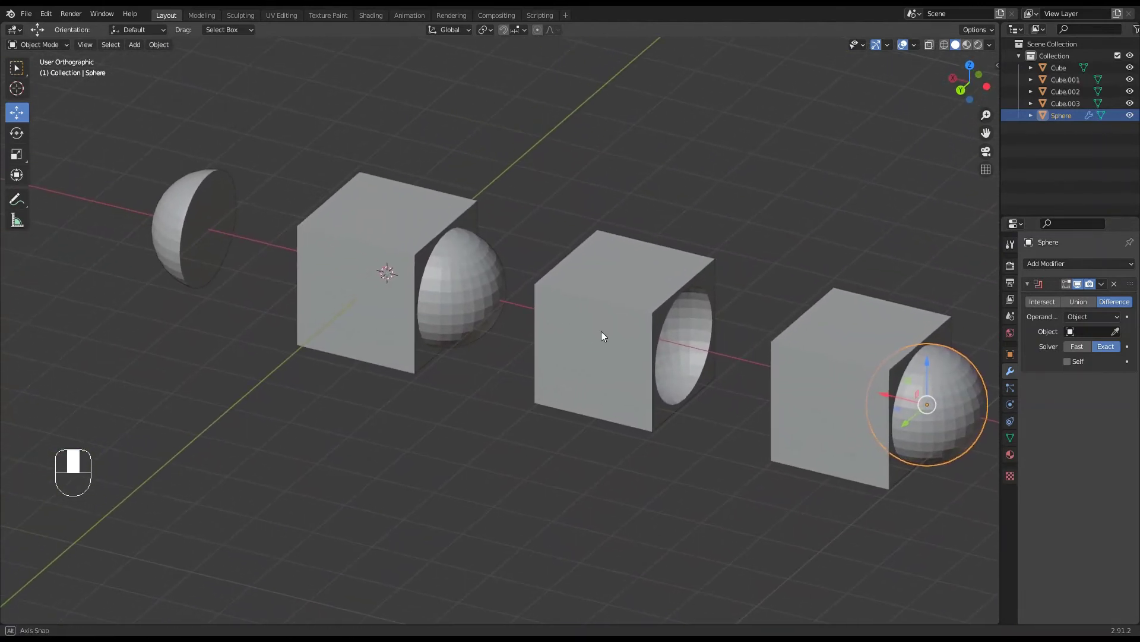
middle_click_drag(601, 330, 619, 347)
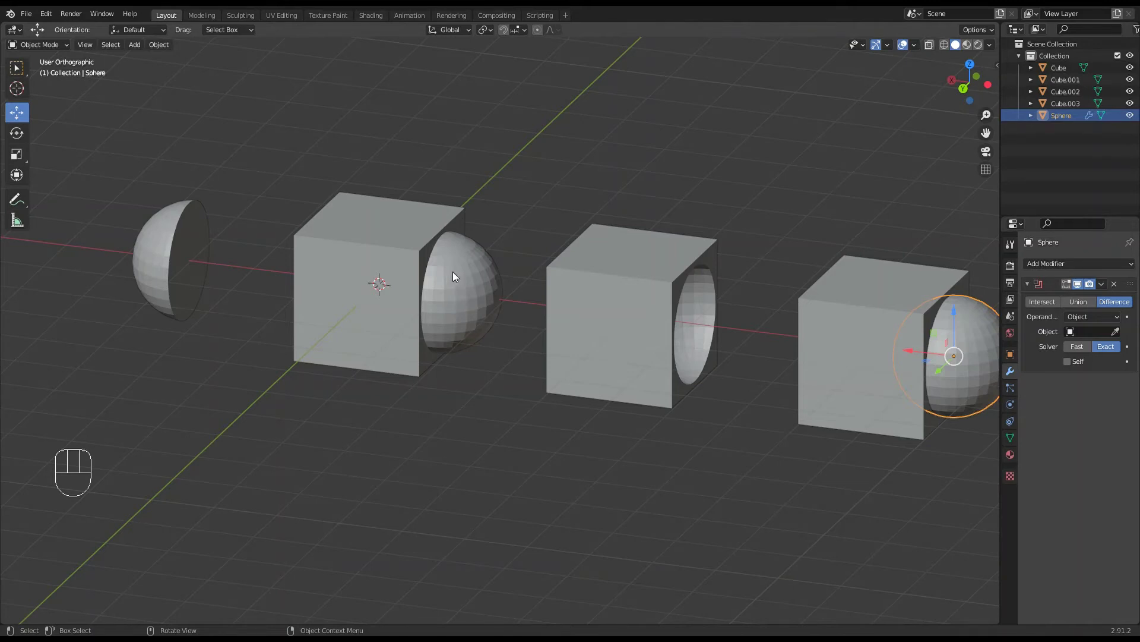
middle_click_drag(460, 285, 465, 312)
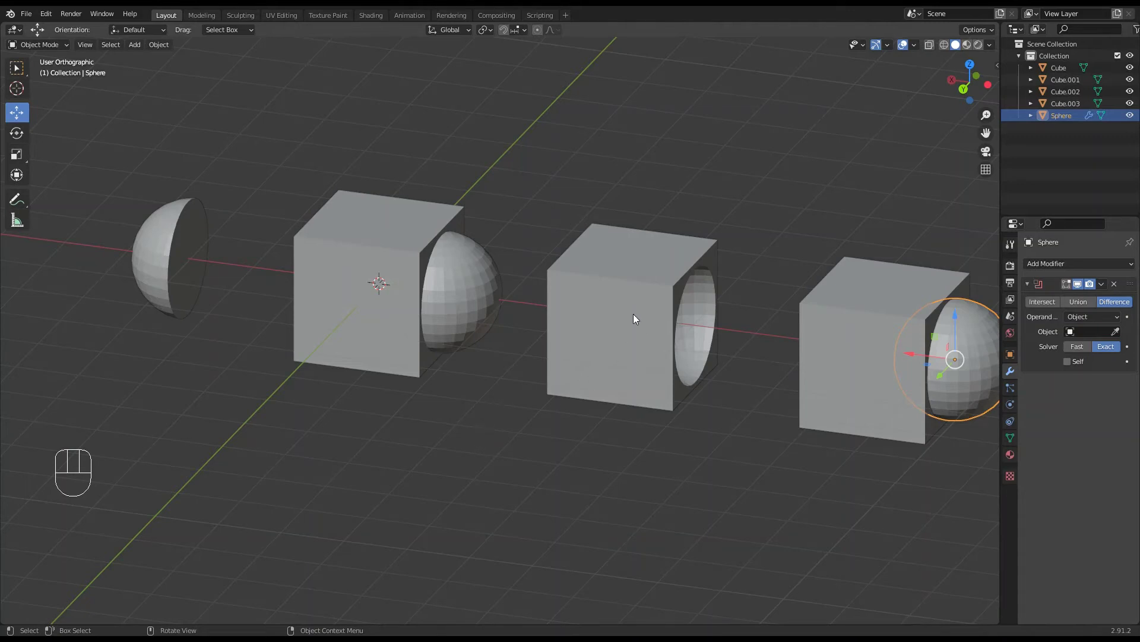
- Switch the viewport to wireframe shading and orbit to see the sphere inside the rightmost cube
left_click(944, 45)
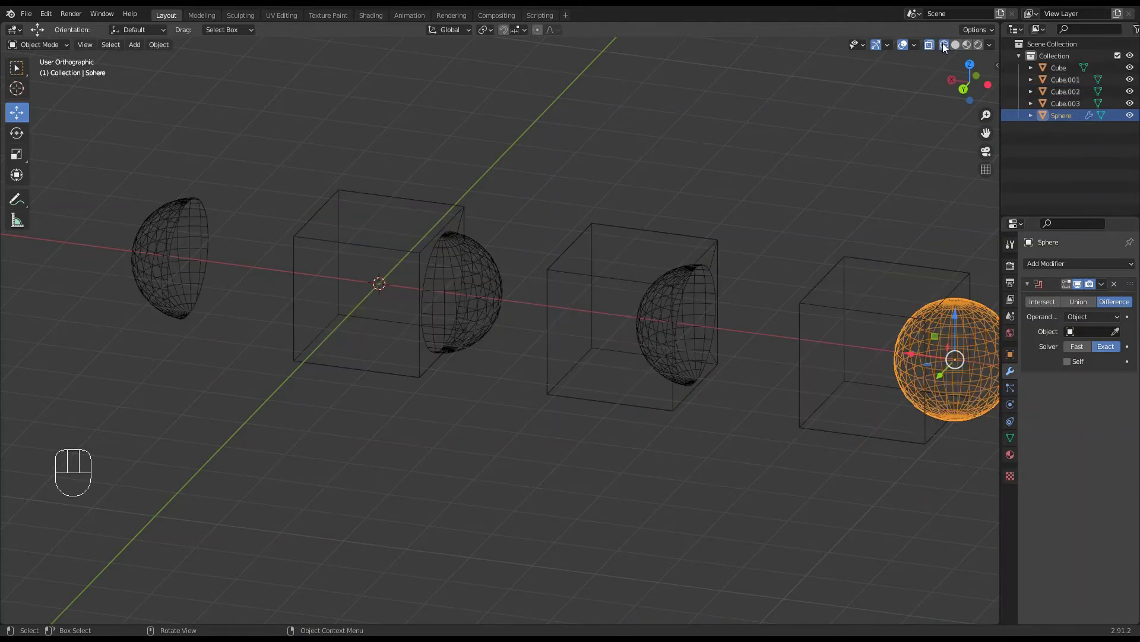
left_click(956, 45)
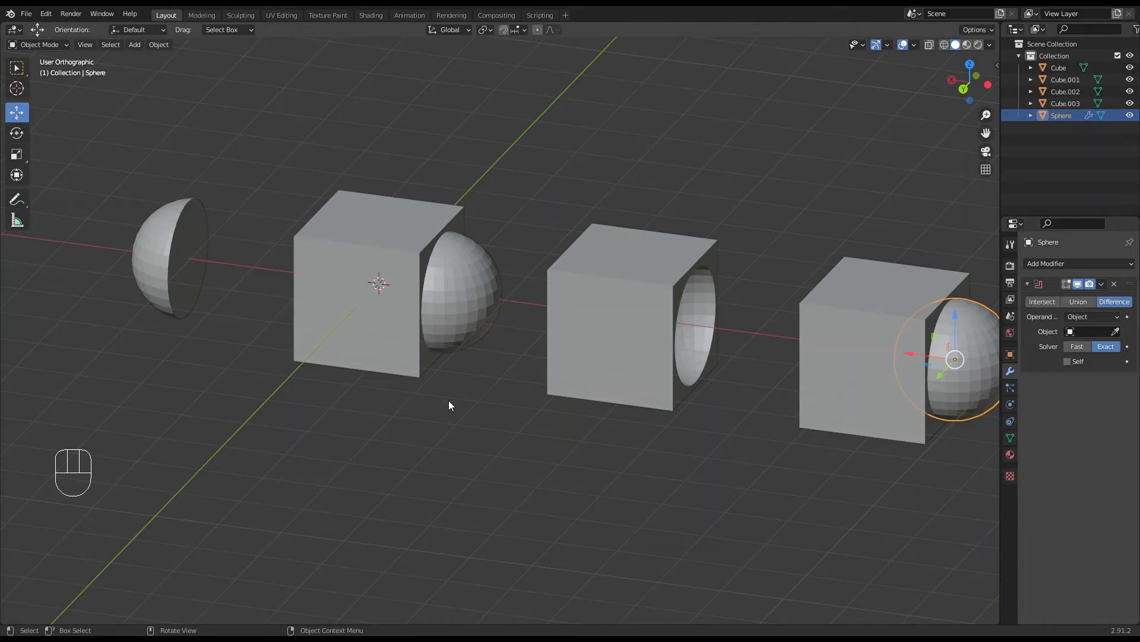
key("z")
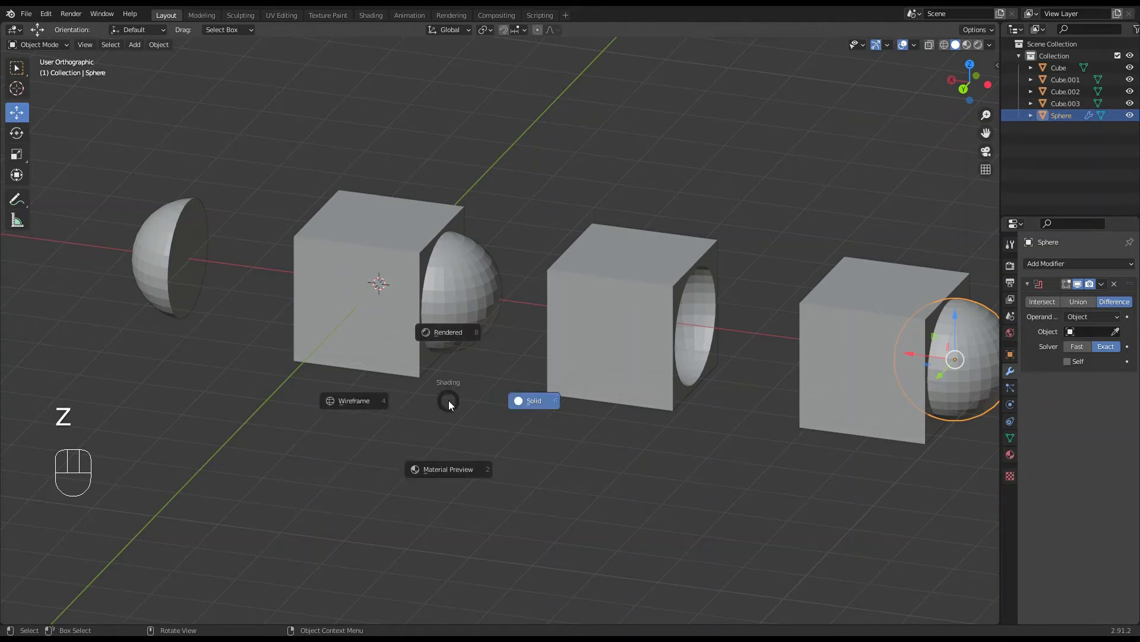
left_click(354, 400)
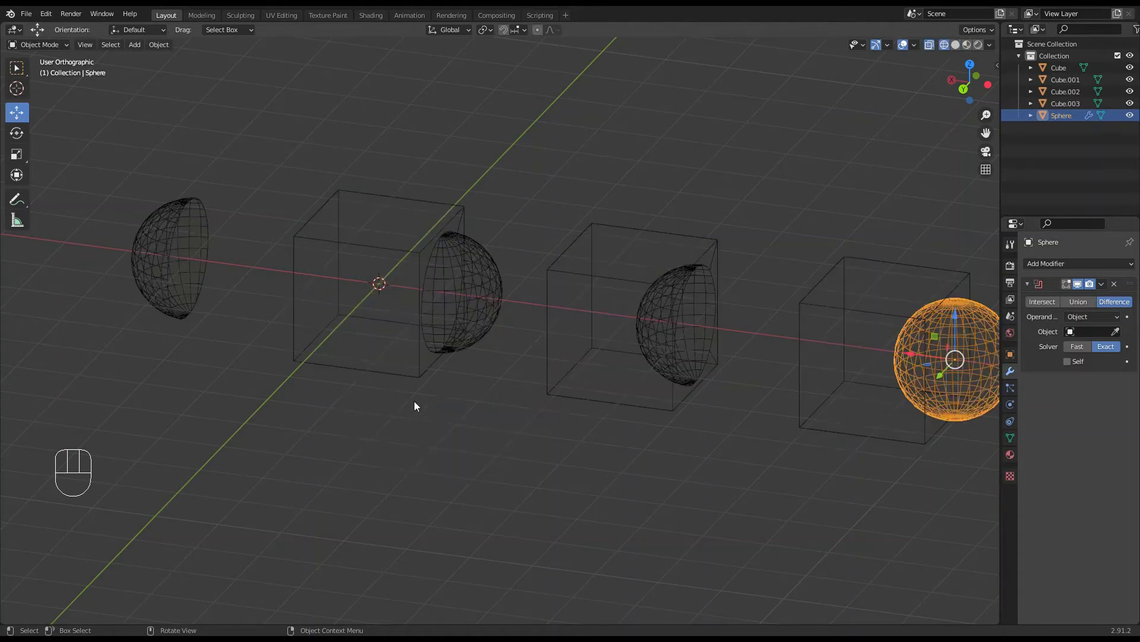
scroll(414, 401, "up", 1)
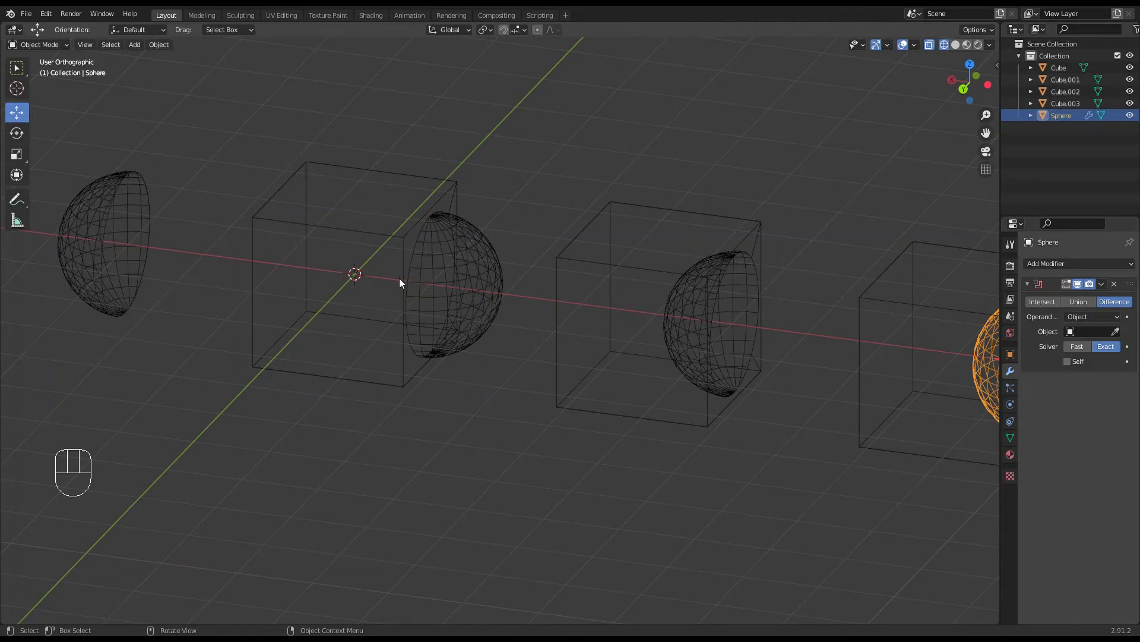
middle_click_drag(400, 278, 494, 276)
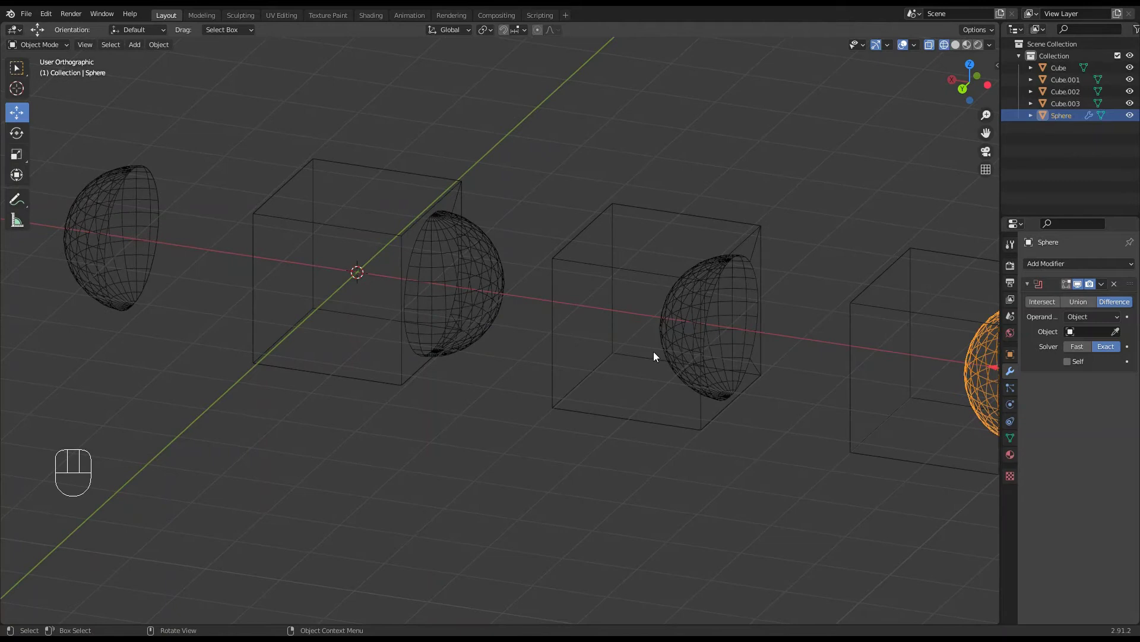
middle_click_drag(700, 341, 469, 309, "shift")
middle_click_drag(701, 332, 717, 337)
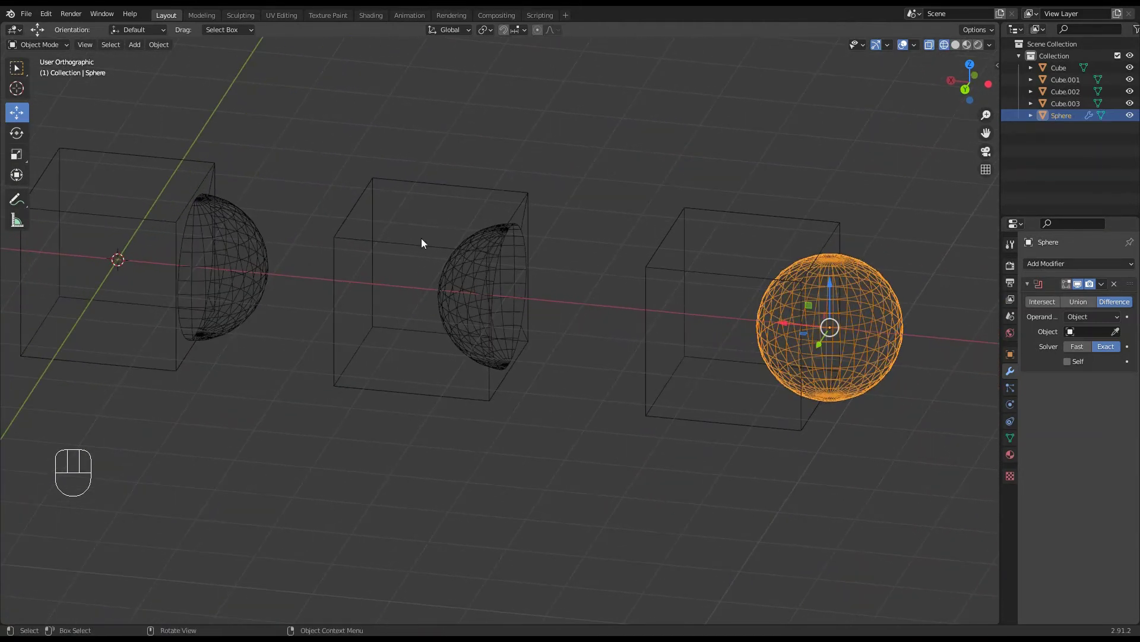
- Select Cube.002 and enter Edit Mode on its mesh
left_click(440, 288)
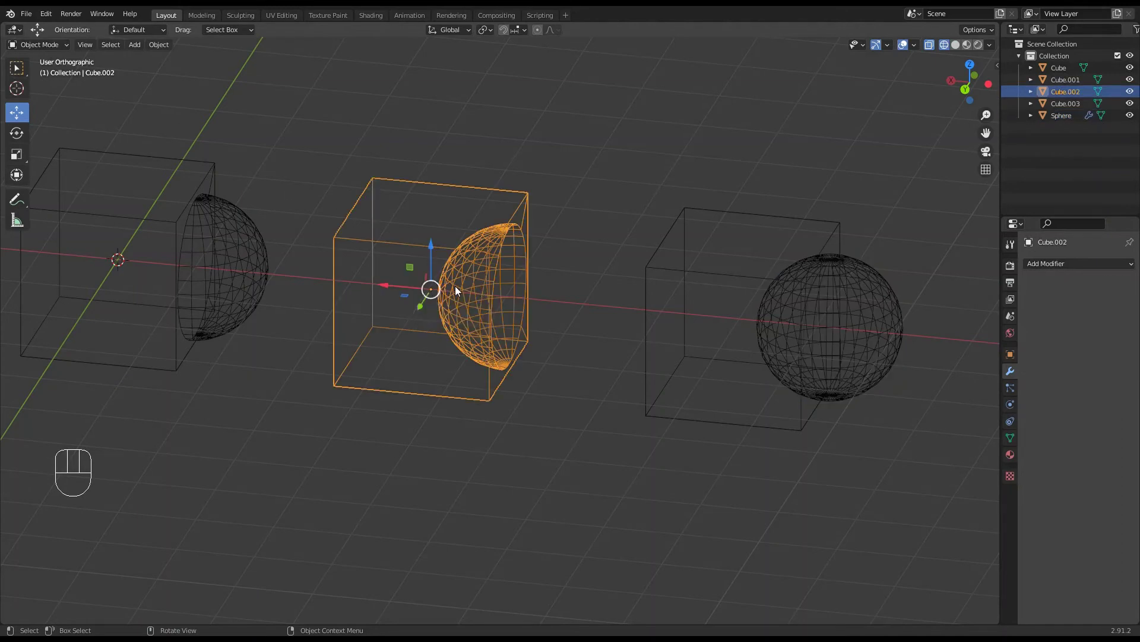
key("Tab")
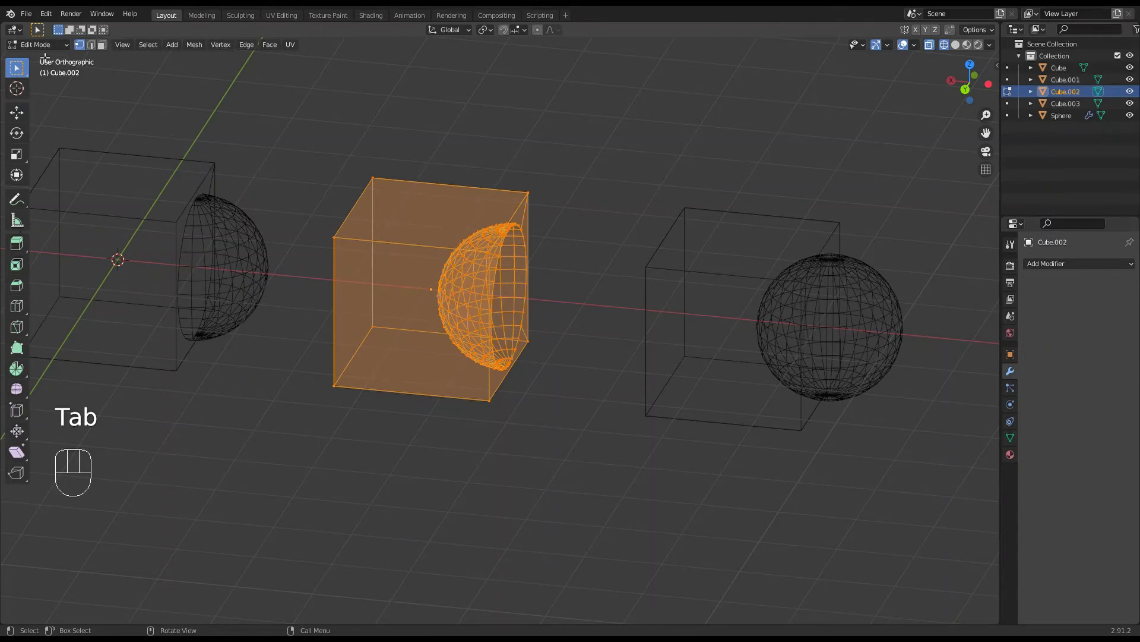
middle_click_drag(498, 280, 433, 223)
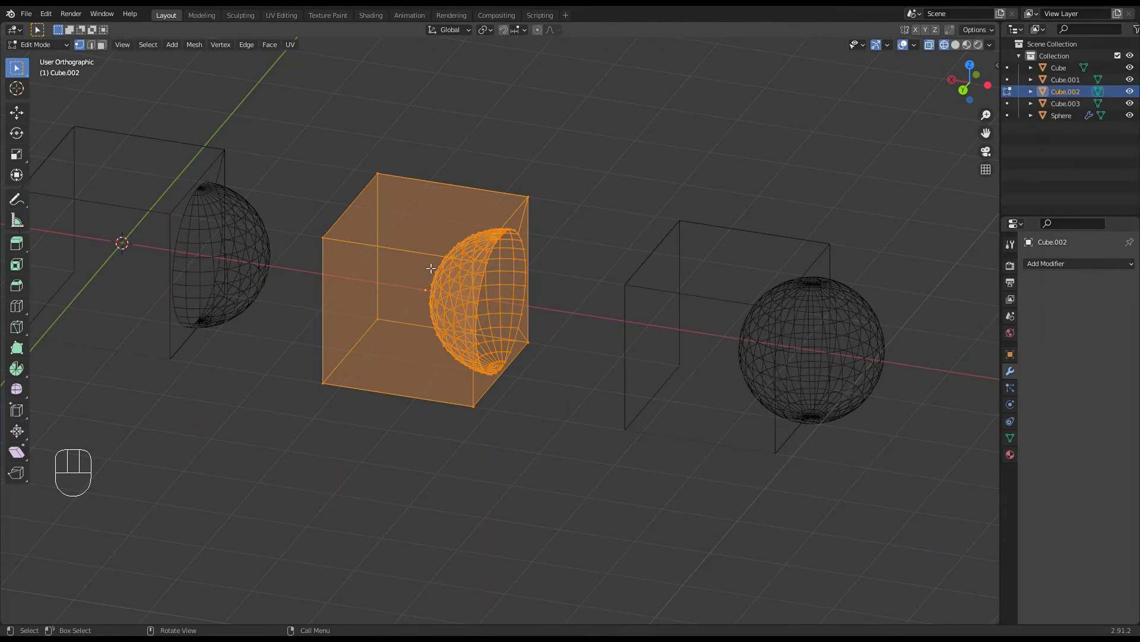
- Subdivide Cube.002's mesh with 5 cuts, then deselect everything
left_click(248, 47)
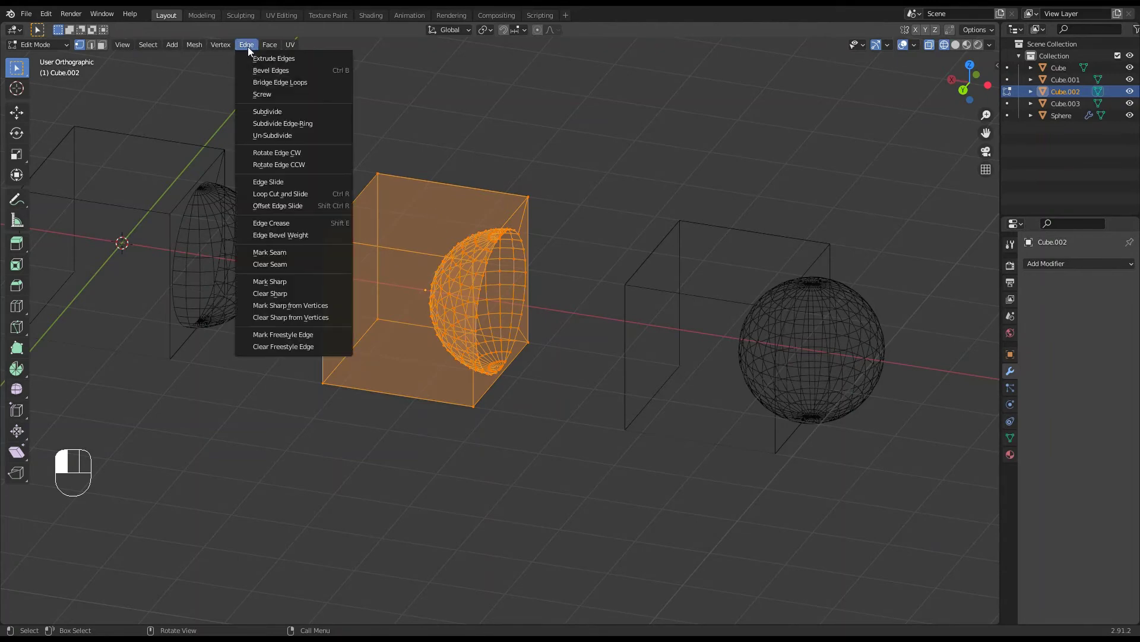
left_click(267, 113)
middle_click_drag(422, 271, 429, 262)
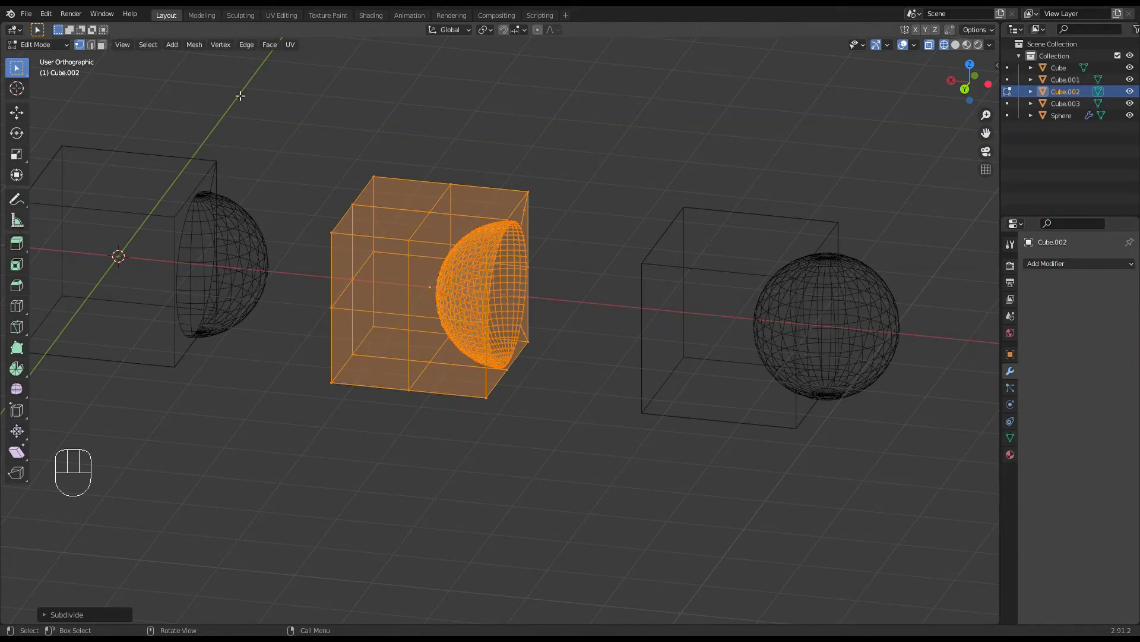
left_click(46, 614)
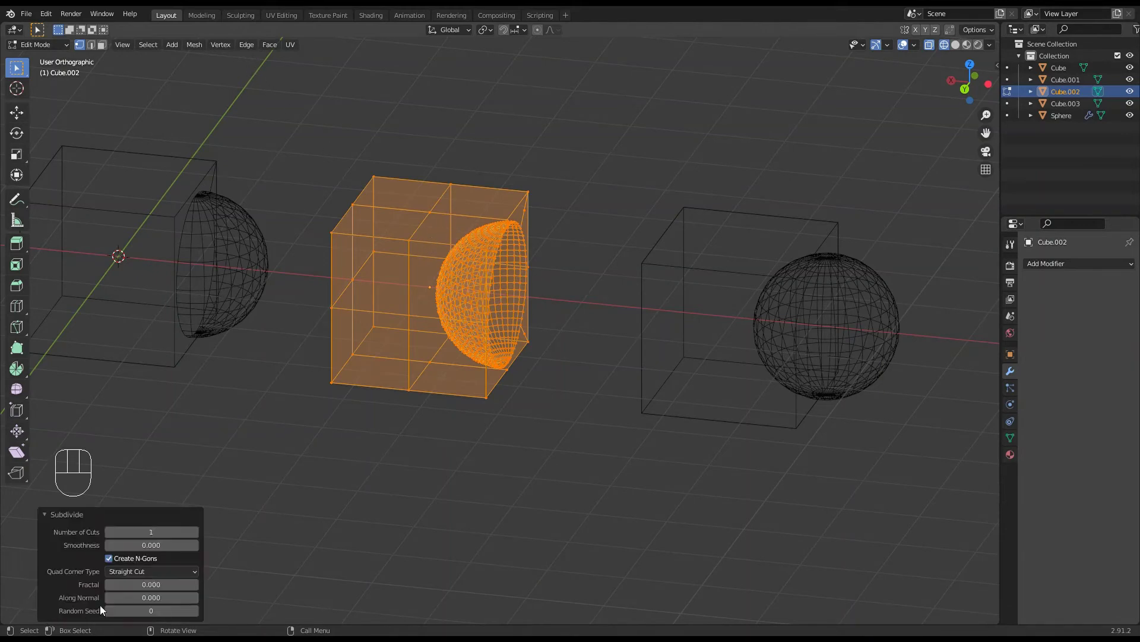
left_click(194, 532)
left_click(194, 532)
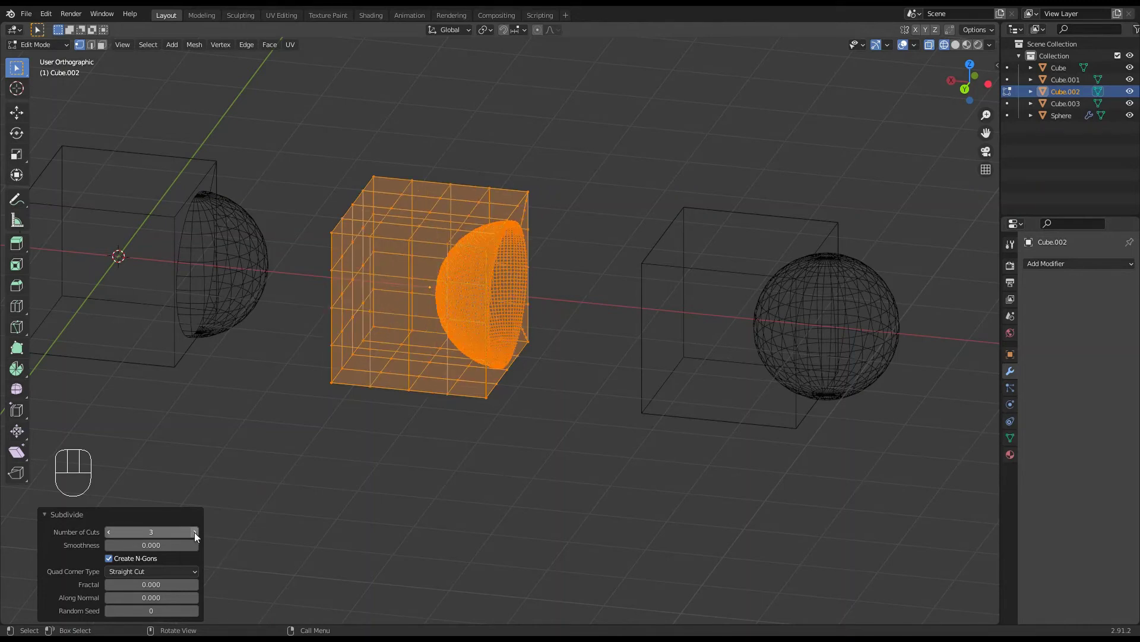
left_click(194, 533)
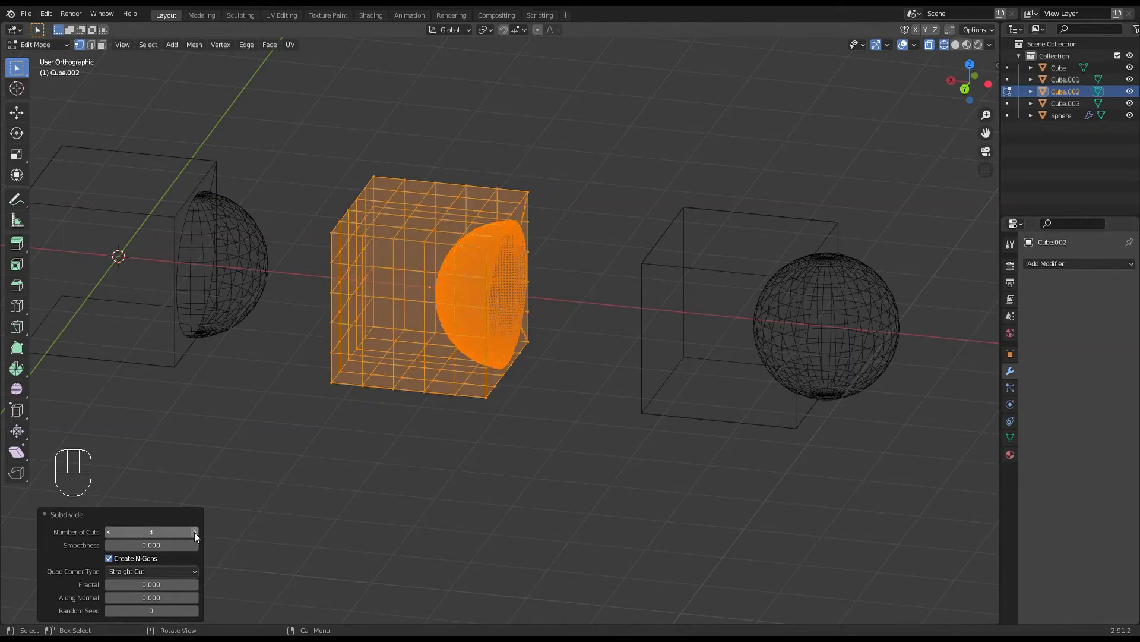
left_click(194, 532)
middle_click_drag(461, 453, 479, 370)
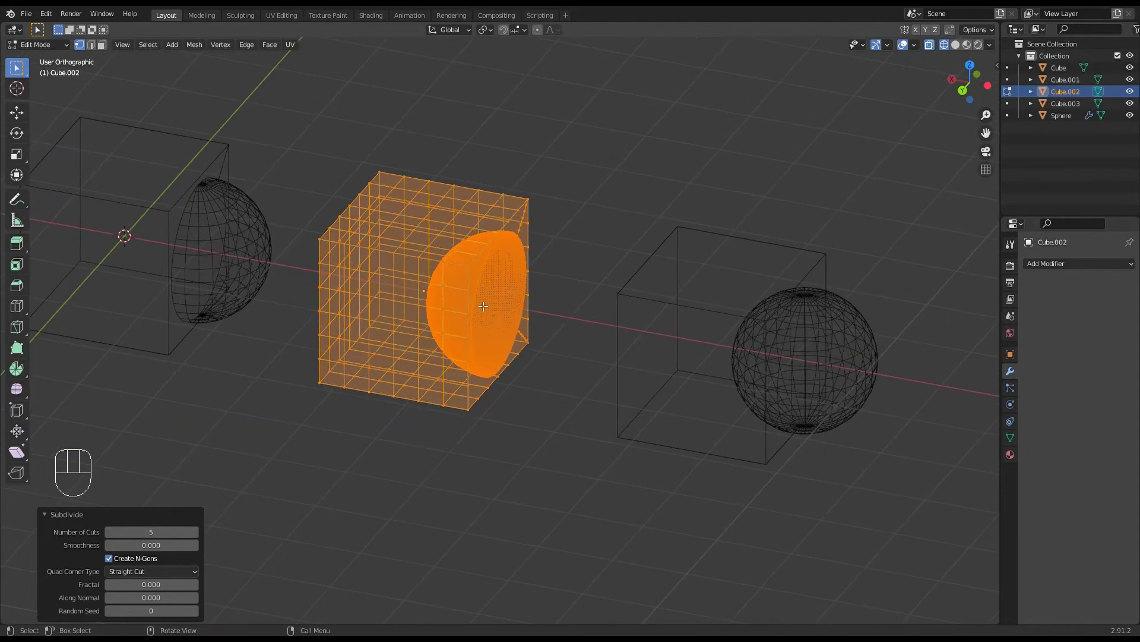
middle_click_drag(508, 313, 500, 285)
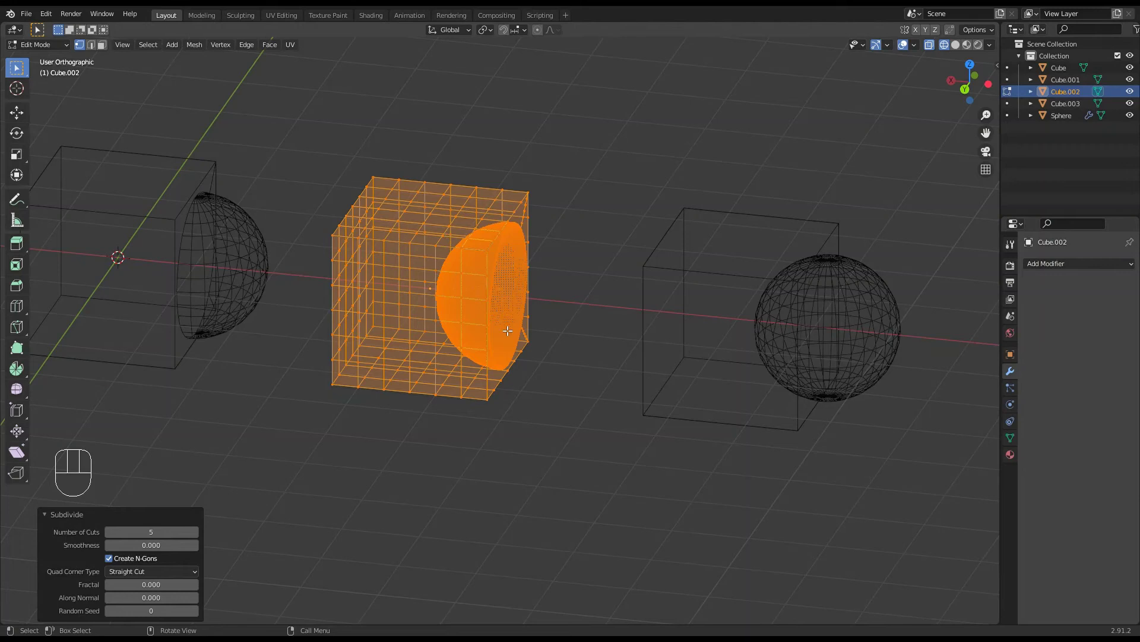
left_click(429, 478)
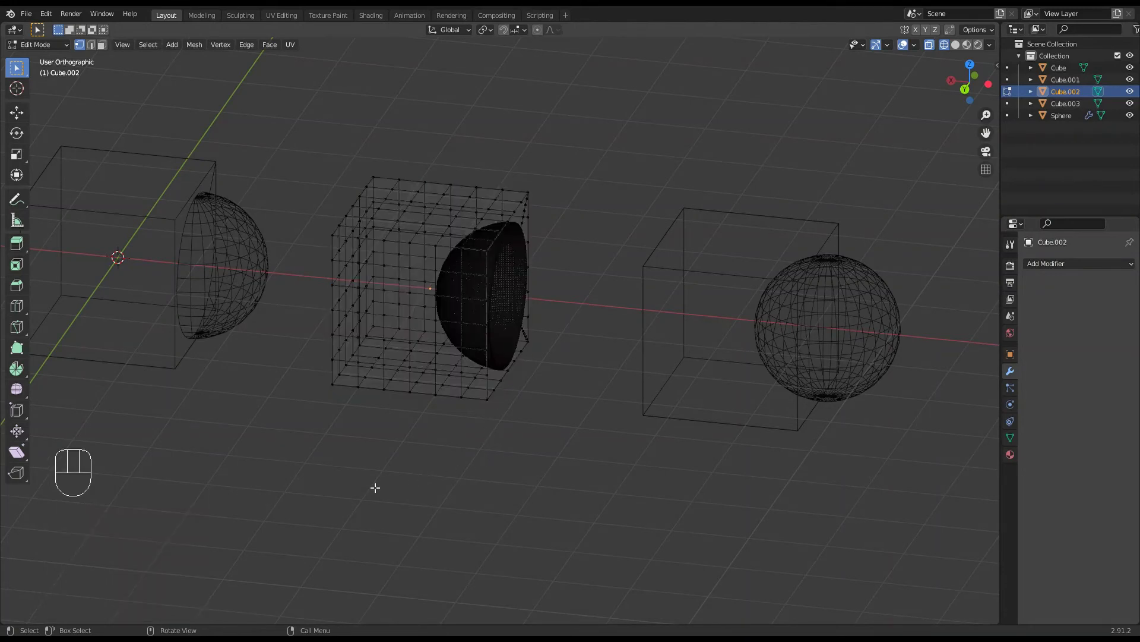
- Undo Cube.002's subdivision and return to Object Mode
key("ctrl+z")
key("ctrl+z")
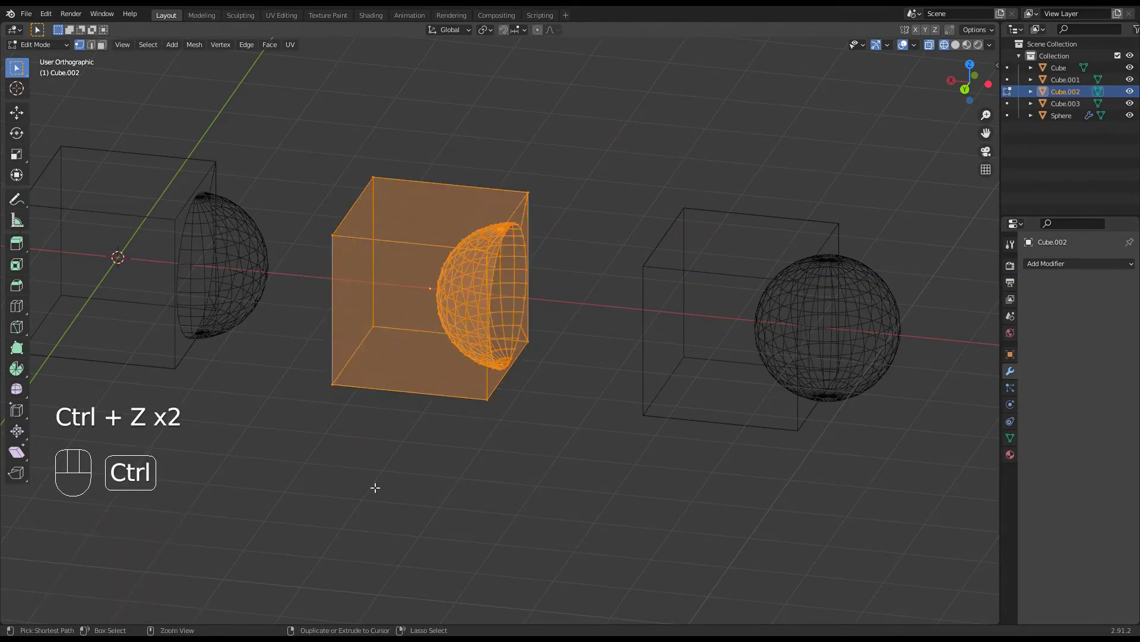
left_click(375, 487)
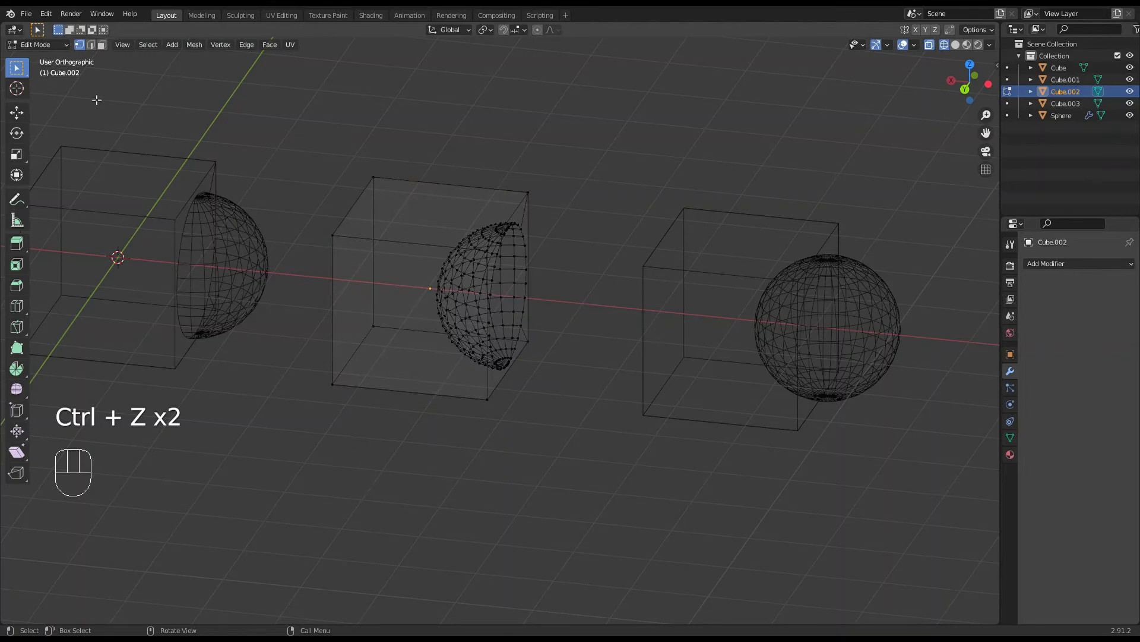
left_click(39, 45)
left_click(46, 58)
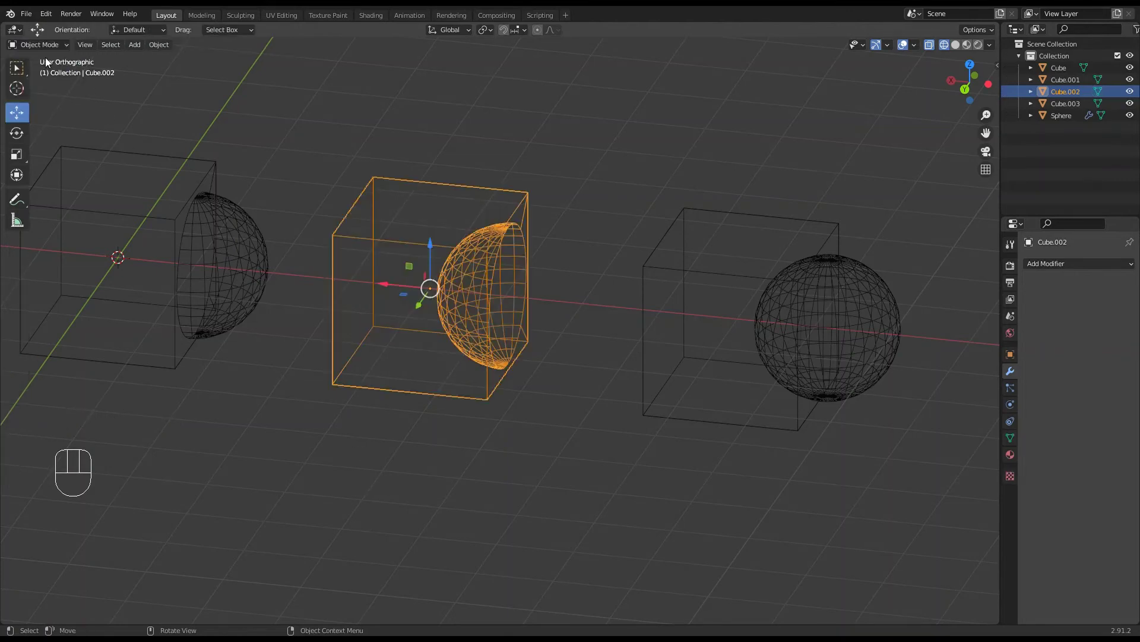
- Switch back to solid shading and select Cube.003
key("z")
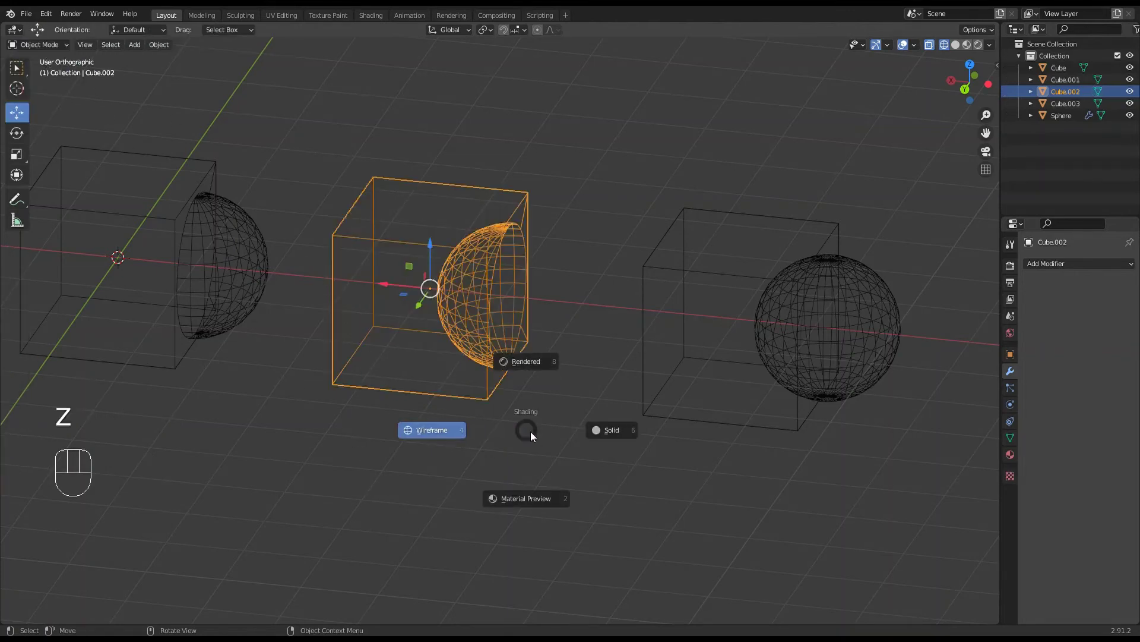
left_click(610, 432)
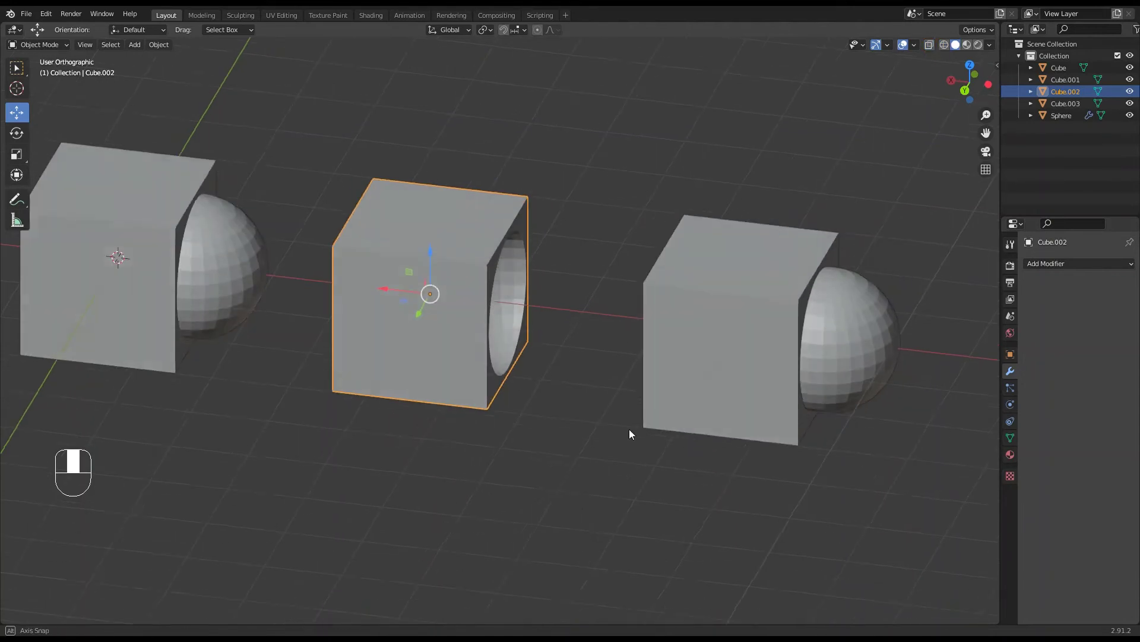
left_click(724, 337)
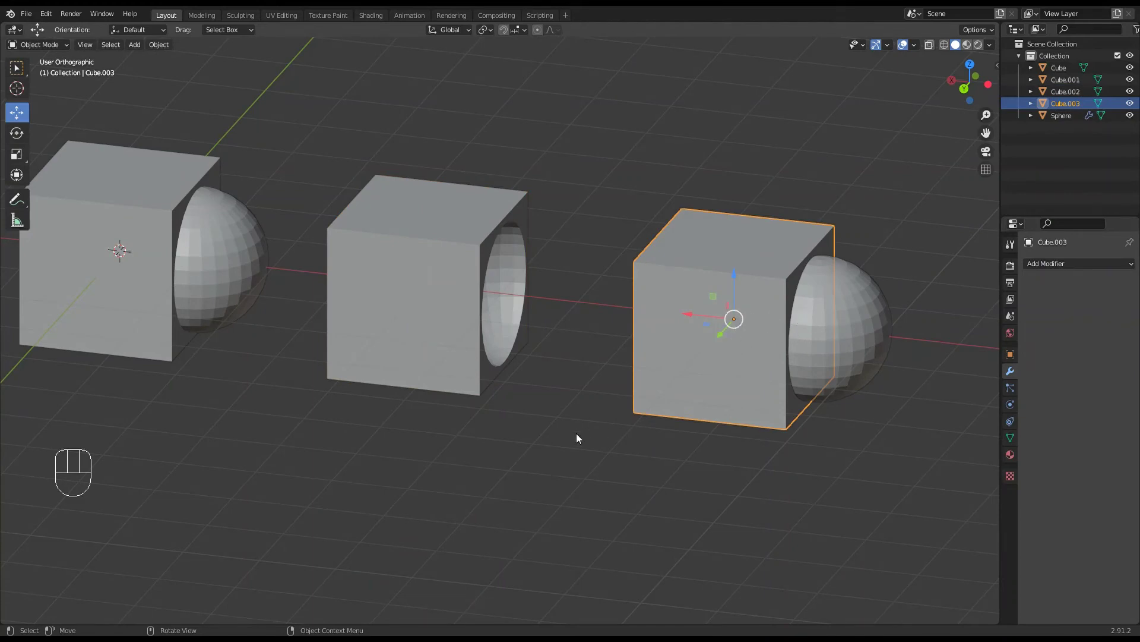
- Enter Edit Mode on Cube.003 and subdivide its mesh with 9 cuts
left_click(40, 47)
left_click(39, 72)
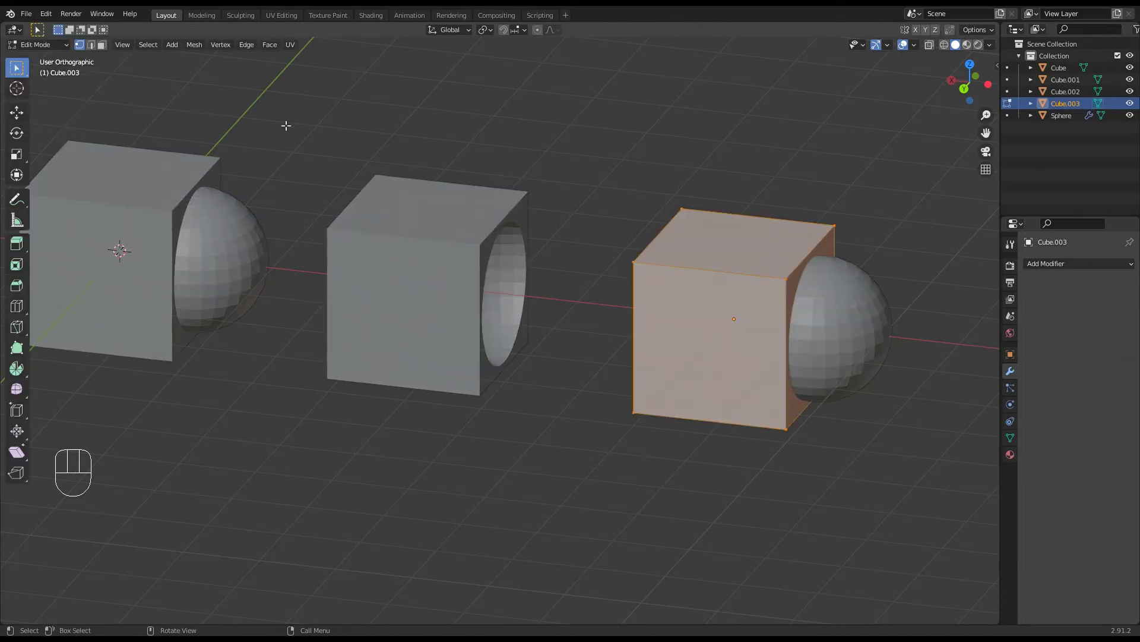
left_click(249, 45)
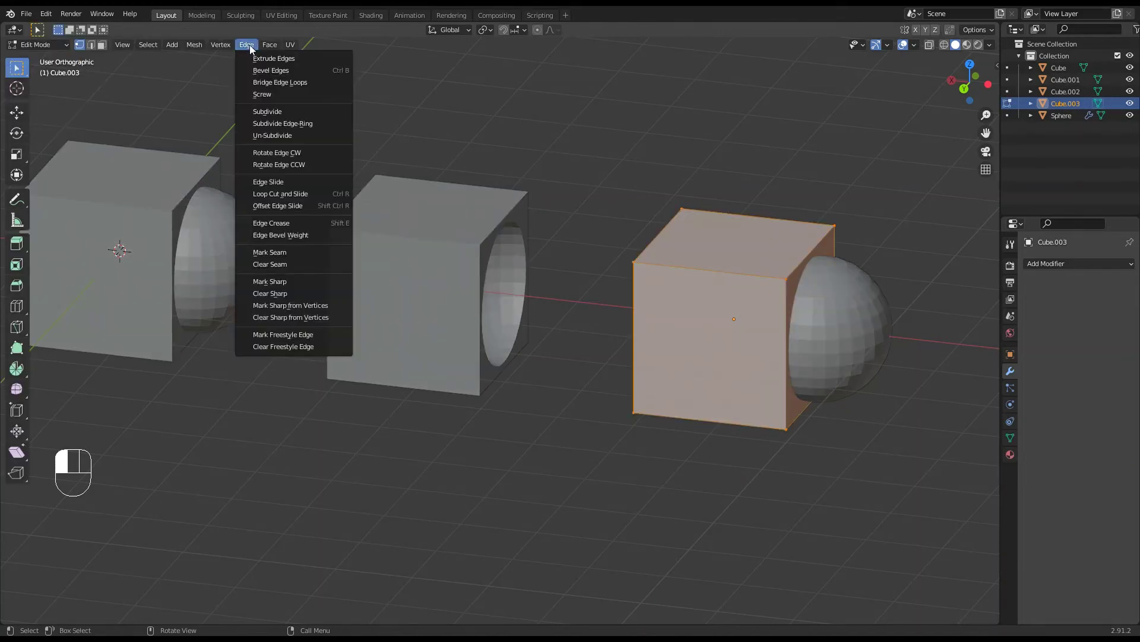
left_click(270, 179)
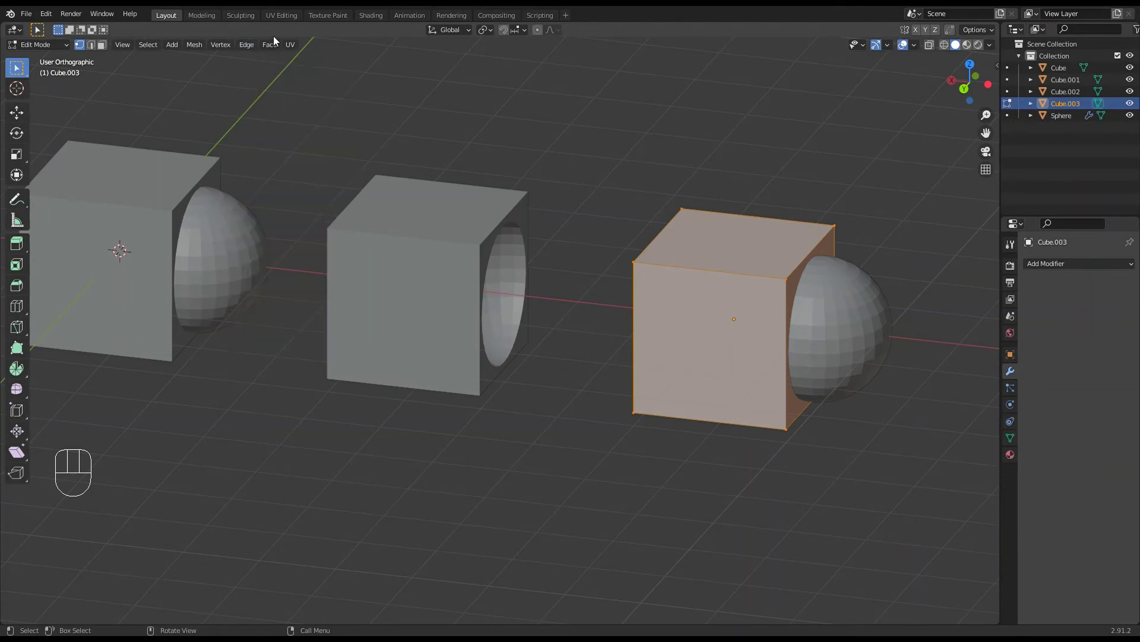
left_click(245, 45)
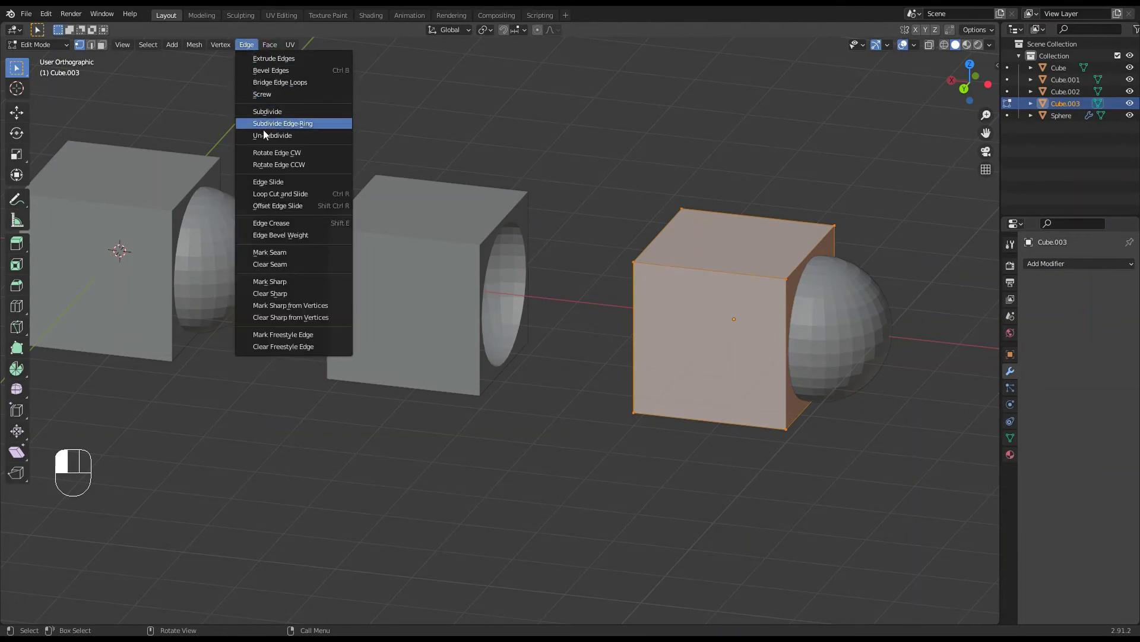
left_click(269, 111)
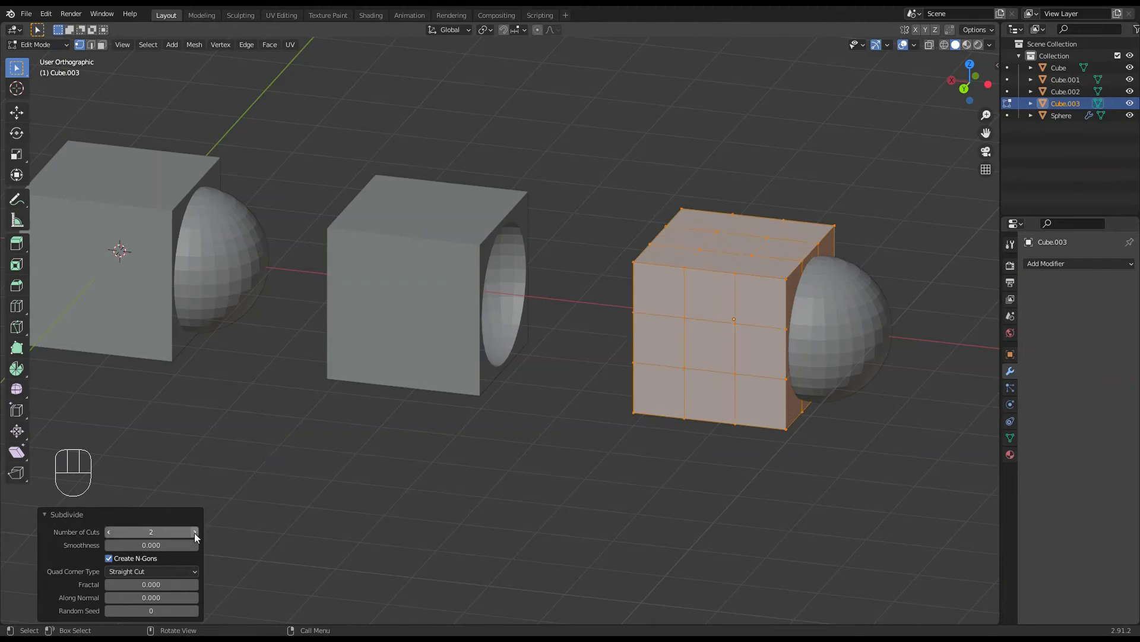
left_click(194, 532)
left_click(194, 533)
left_click(194, 533)
left_click(194, 532)
left_click(195, 532)
left_click(194, 532)
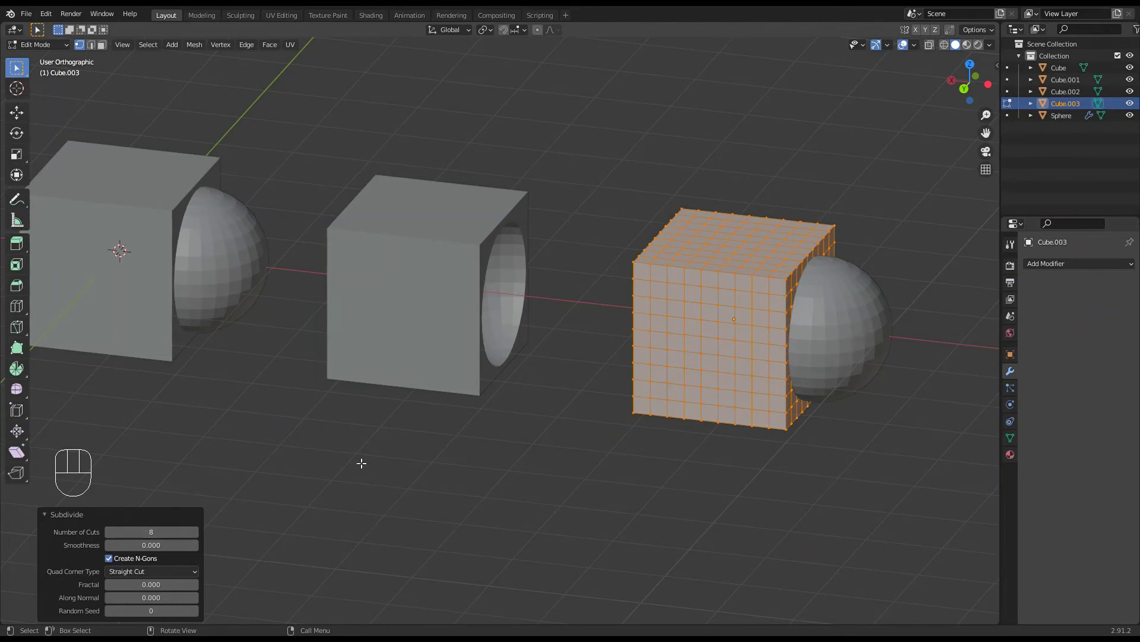
left_click(195, 532)
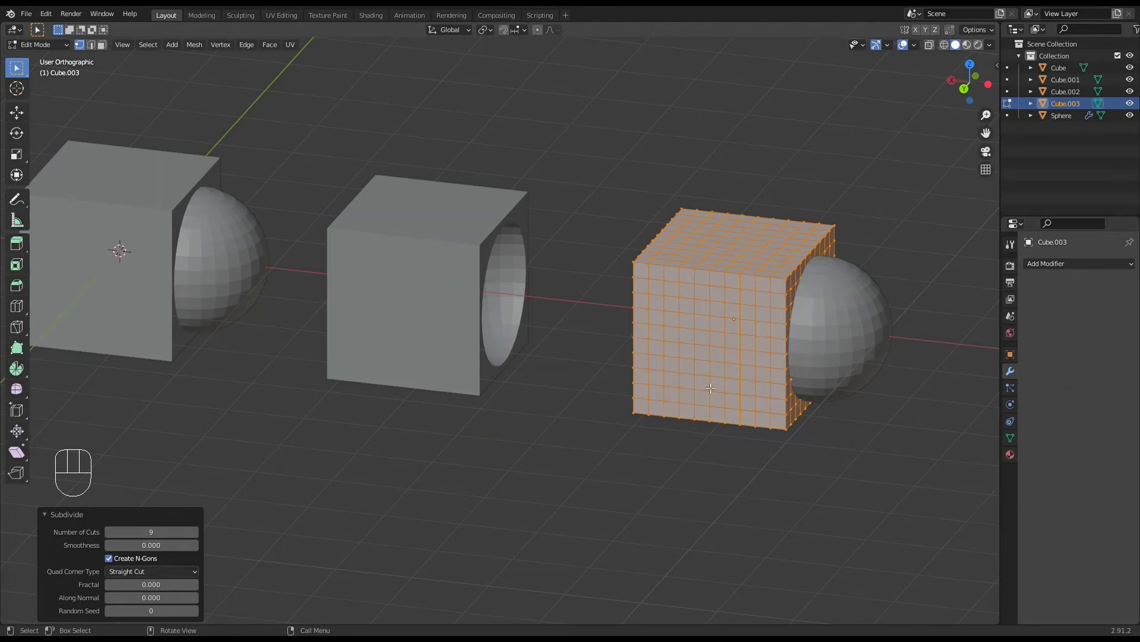
left_click(477, 499)
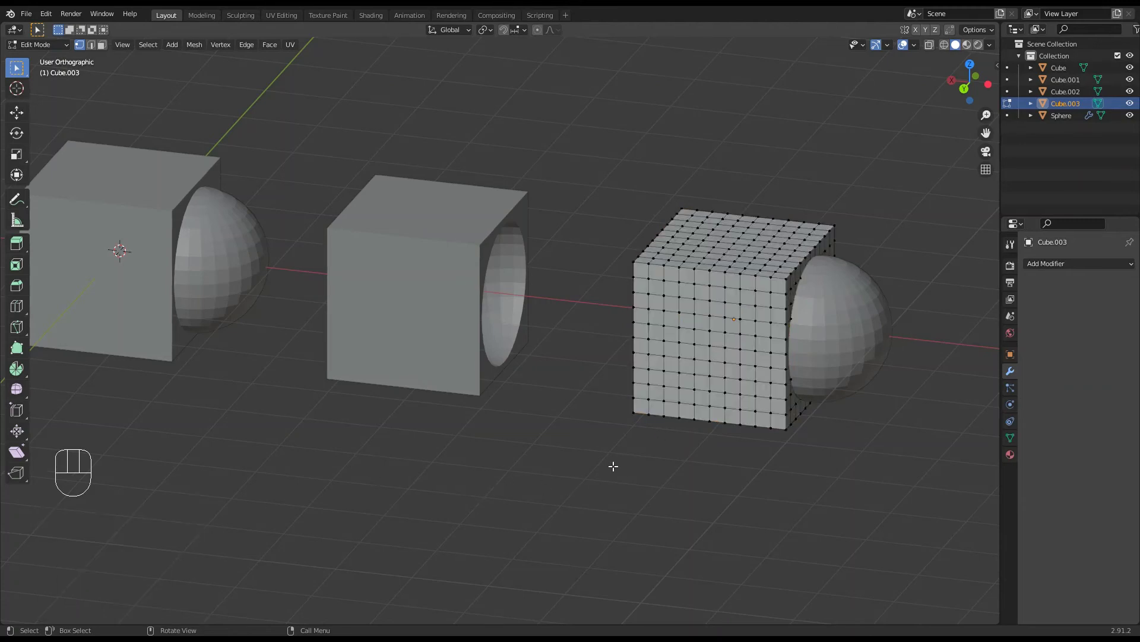
- In Object Mode, give Cube.003 a Boolean Union modifier with Sphere and apply it
left_click(48, 48)
left_click(47, 59)
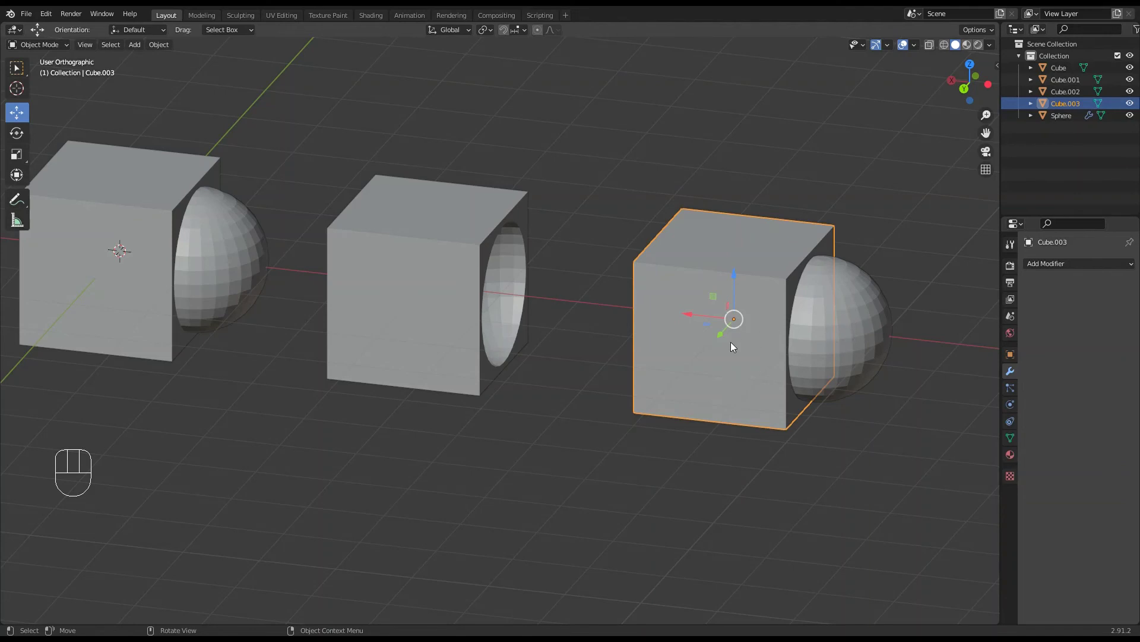
left_click(1058, 264)
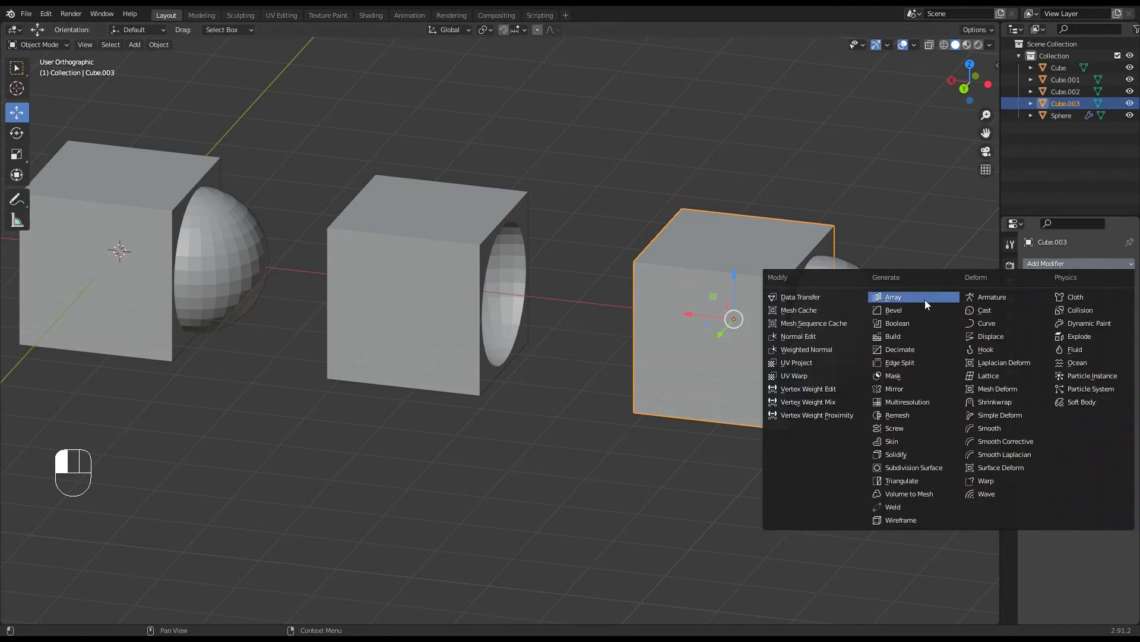
left_click(908, 322)
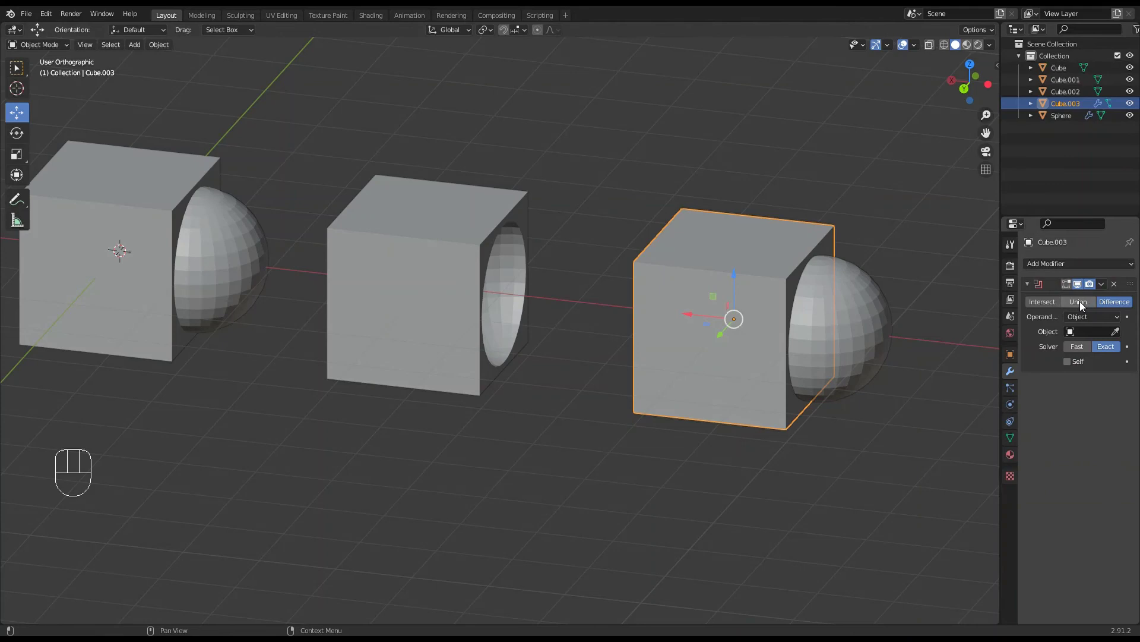
left_click(1080, 301)
left_click(1071, 330)
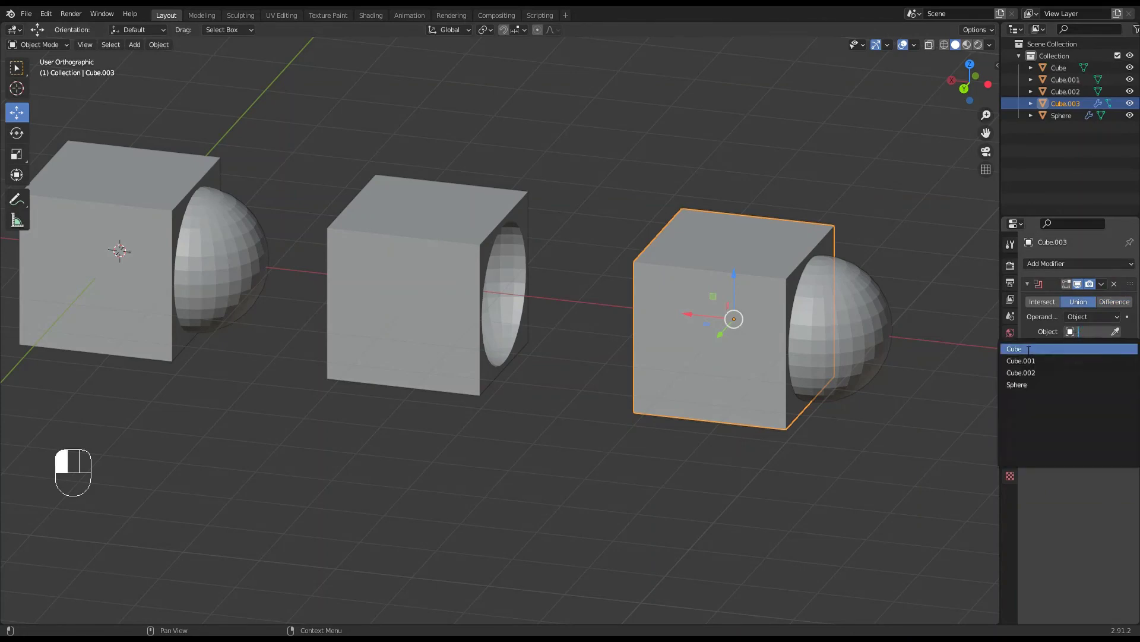
left_click(1029, 388)
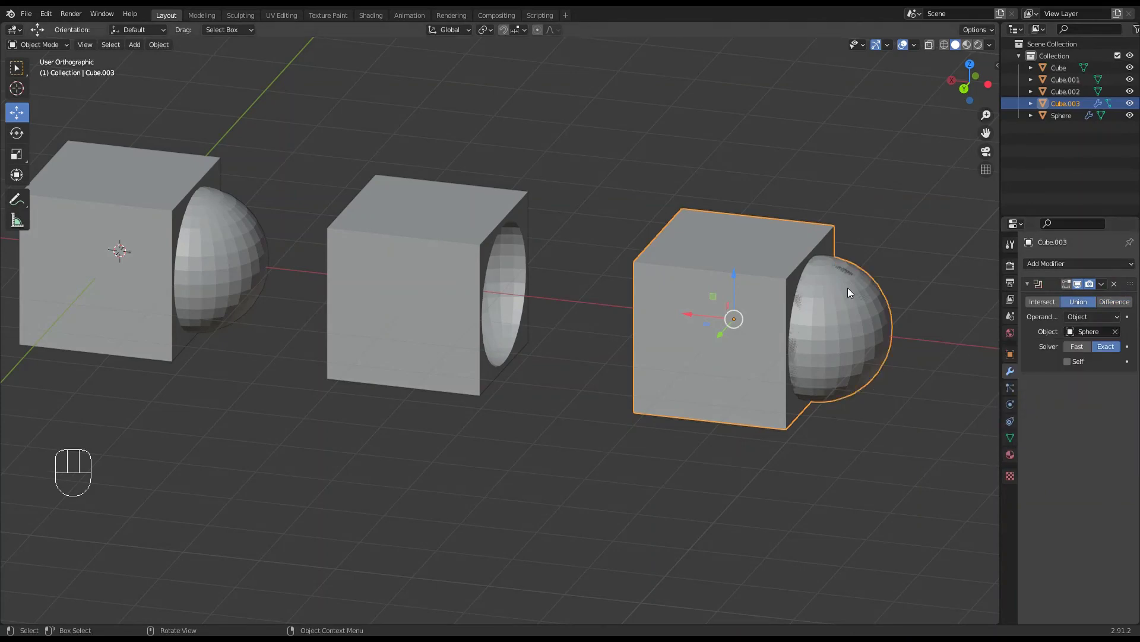
left_click(1102, 283)
left_click(1048, 298)
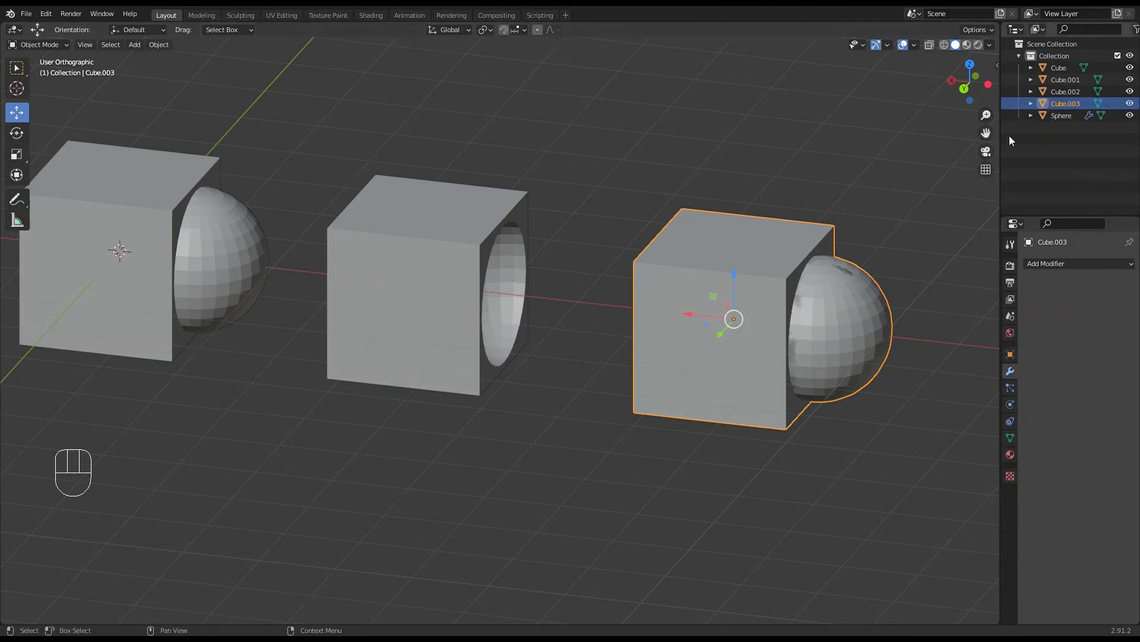
- Hide the Sphere and inspect Cube.003's fused dense grid in wireframe shading
left_click(1130, 115)
middle_click_drag(772, 364, 637, 346)
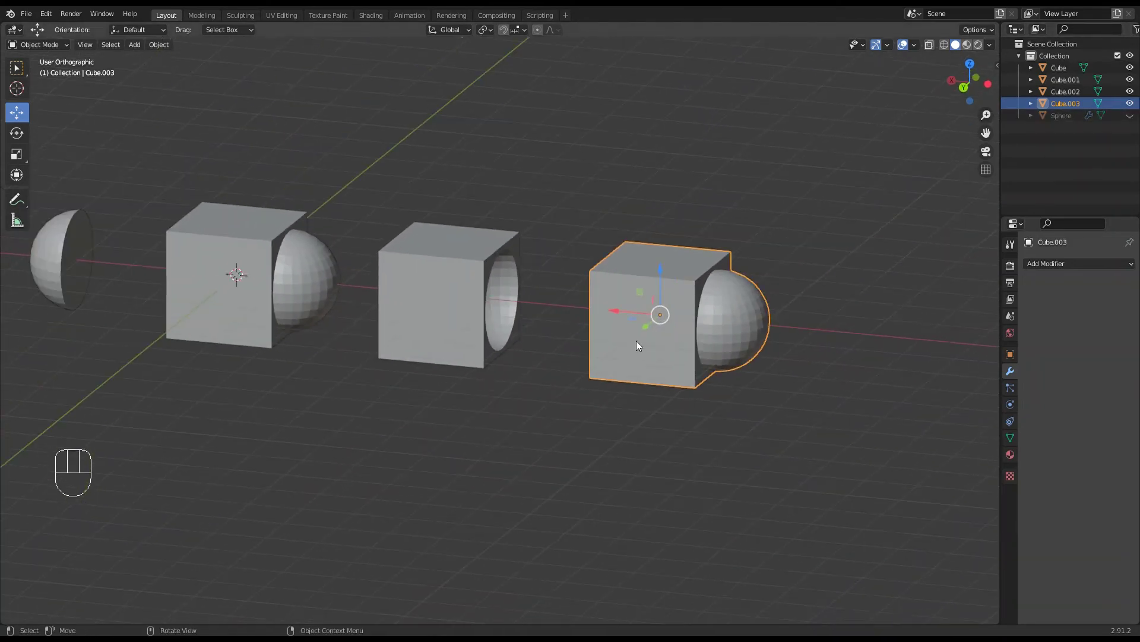
middle_click_drag(502, 342, 576, 338, "shift")
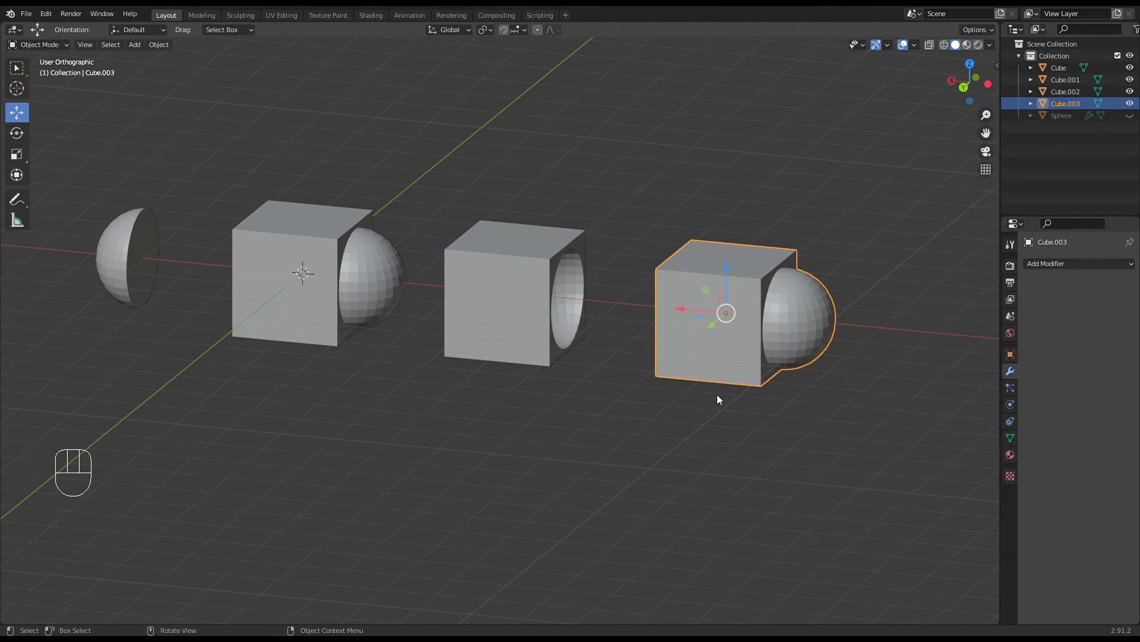
key("z")
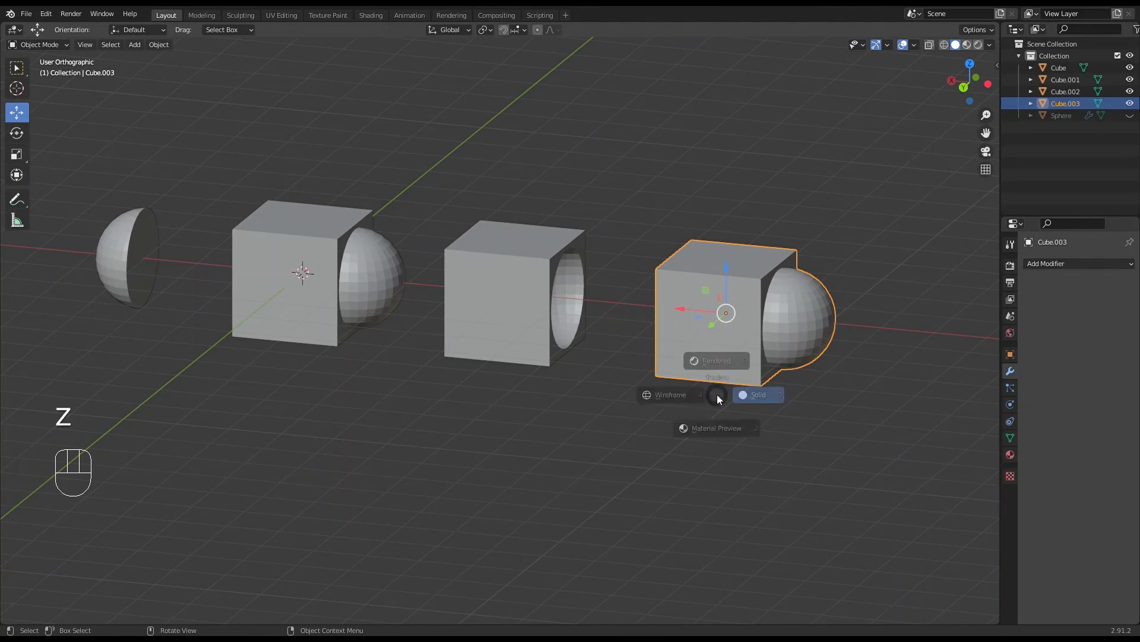
middle_click_drag(707, 341, 750, 339)
scroll(694, 359, "up", 2)
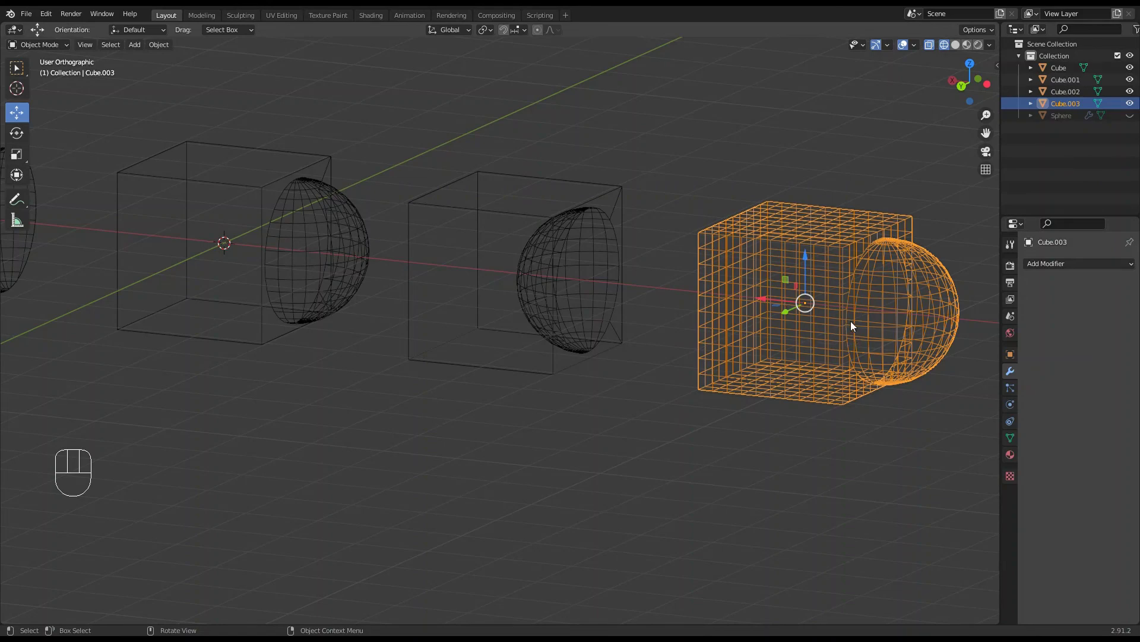
middle_click_drag(851, 330, 820, 336)
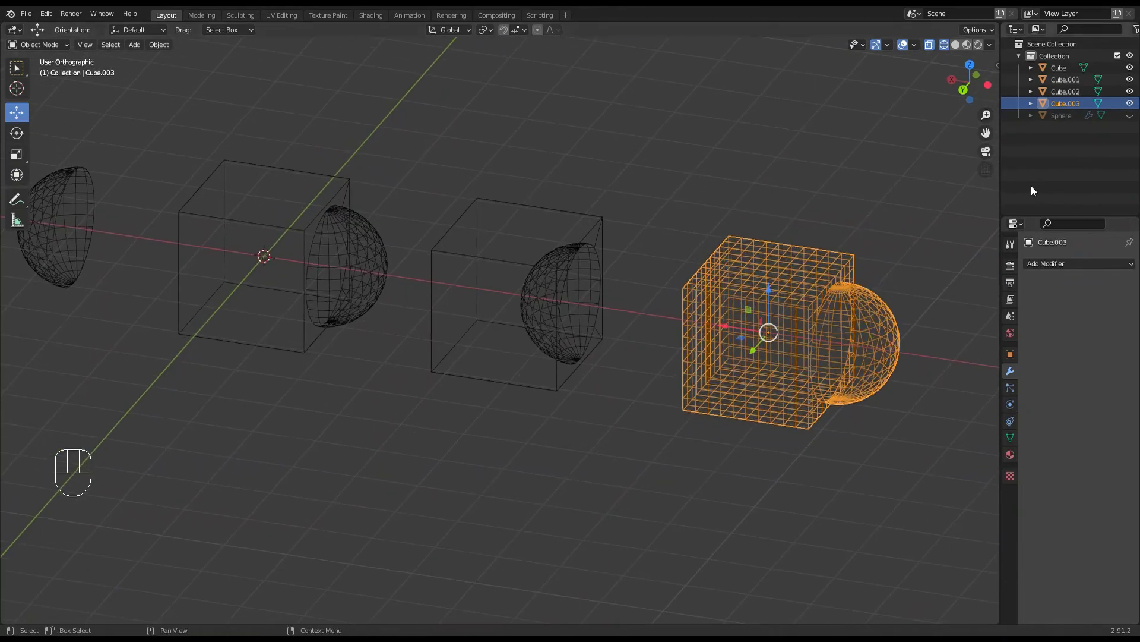
- Show and re-hide the Sphere, then return the viewport to solid shading
left_click(1130, 115)
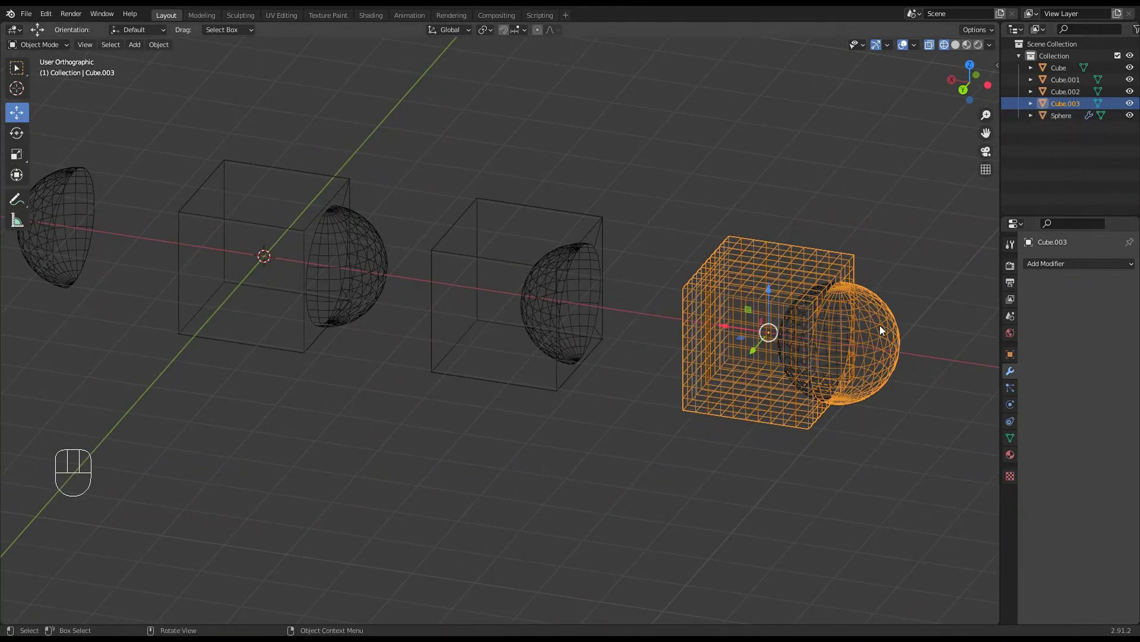
mouse_move(879, 326)
middle_mouse_down()
mouse_move(919, 326)
mouse_move(868, 243)
mouse_move(836, 276)
mouse_move(839, 302)
mouse_move(865, 317)
middle_mouse_up()
left_click(1130, 115)
scroll(715, 345, "up", 2)
scroll(697, 343, "down", 4)
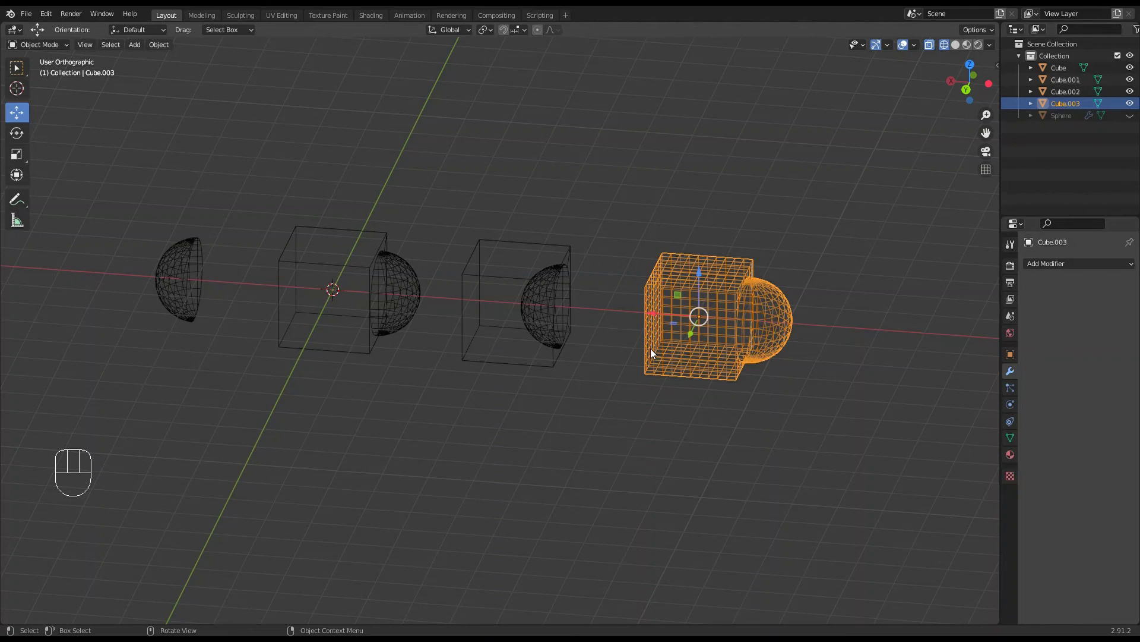
scroll(575, 315, "up", 2)
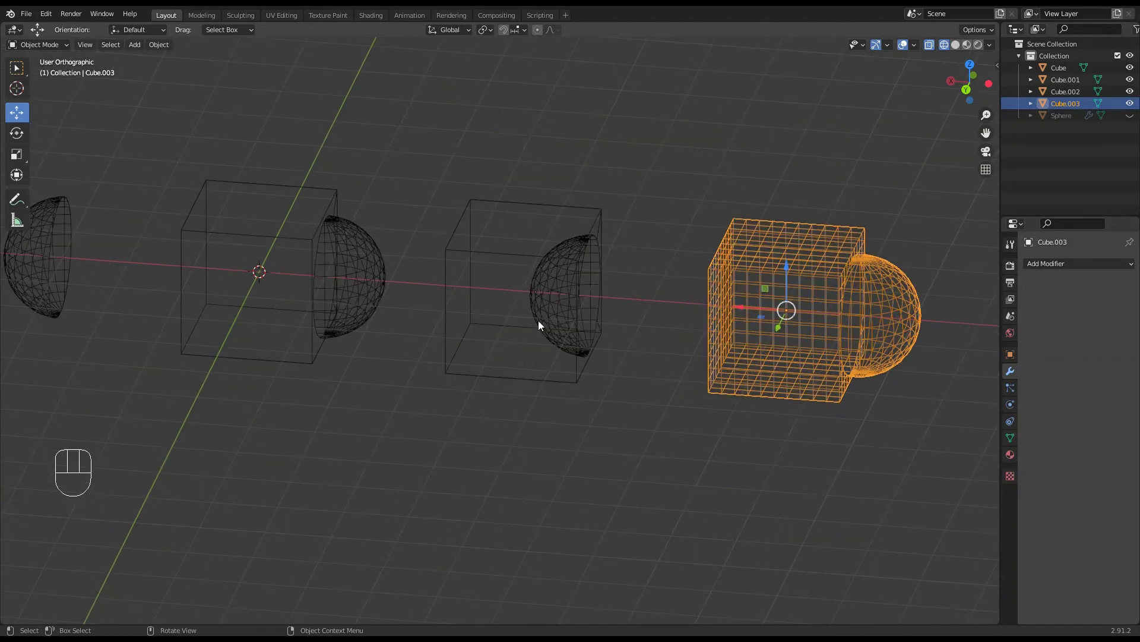
middle_click_drag(693, 361, 685, 360)
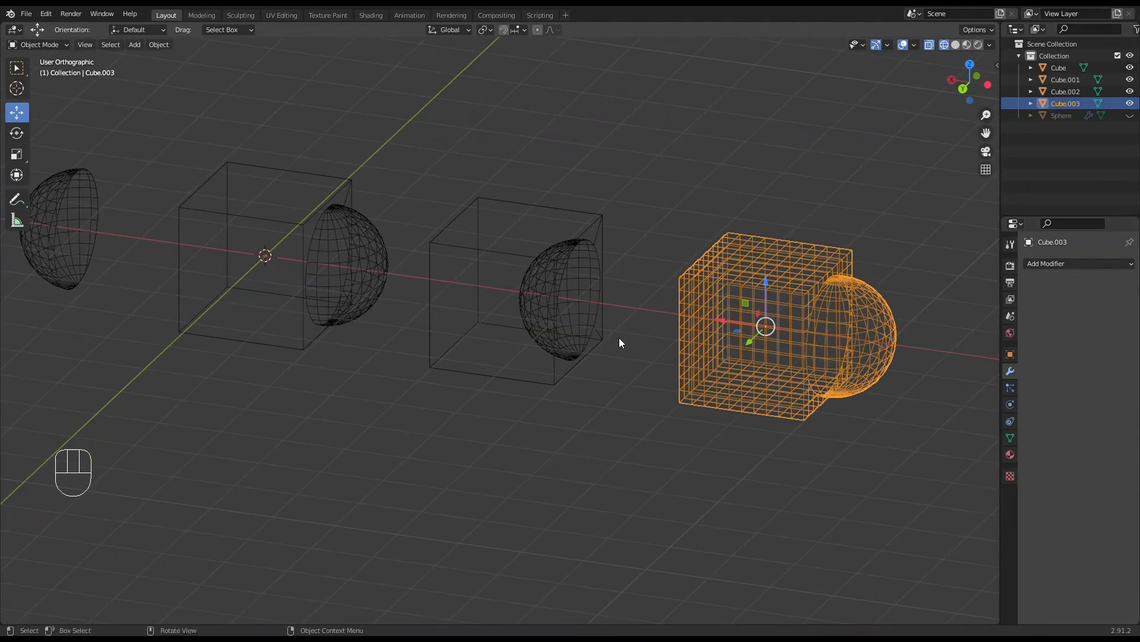
middle_click_drag(618, 338, 613, 338)
scroll(525, 326, "down", 2)
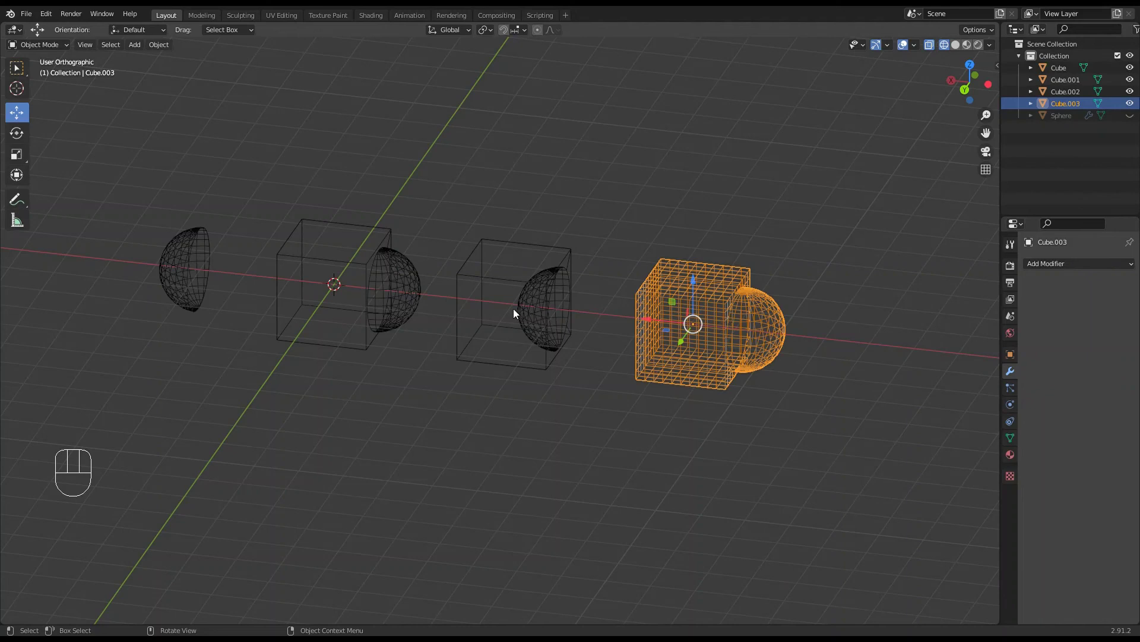
key("z")
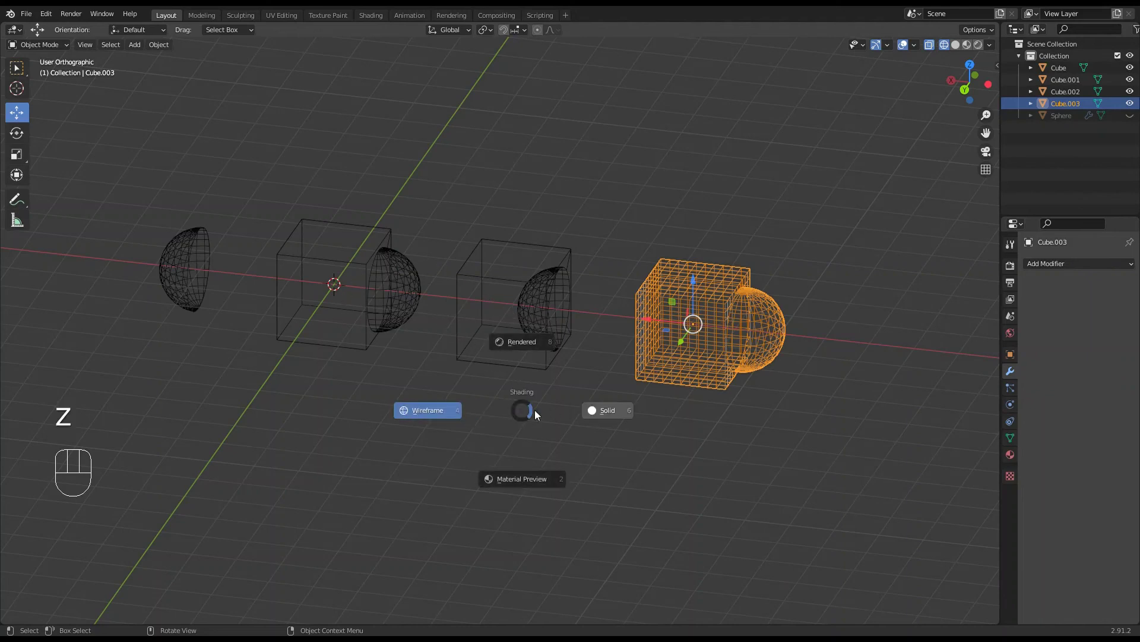
left_click(600, 412)
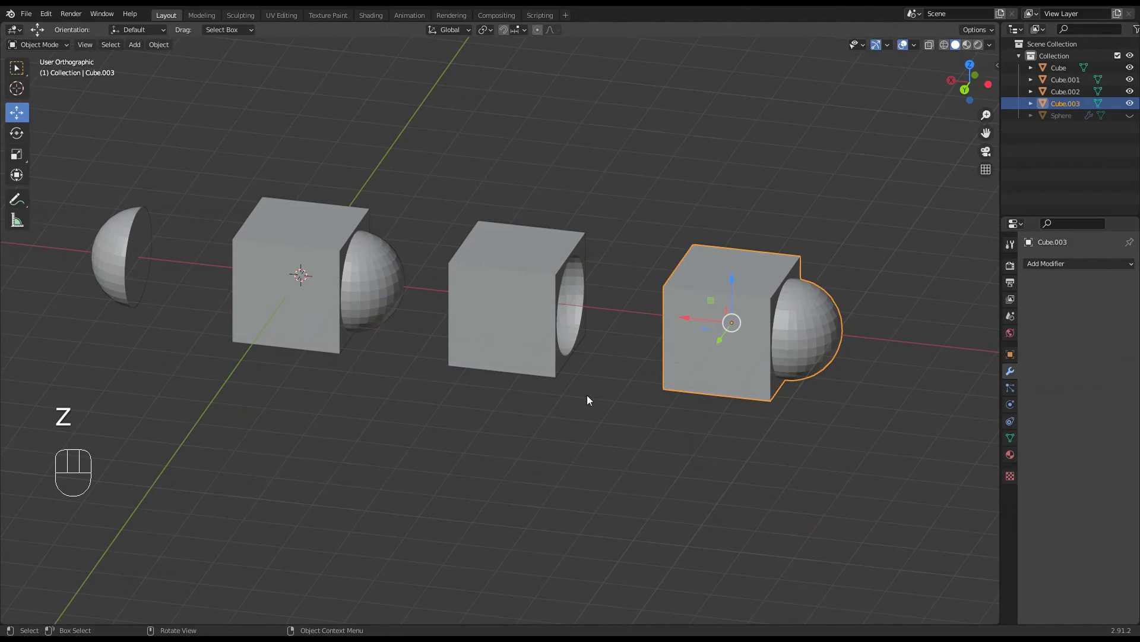